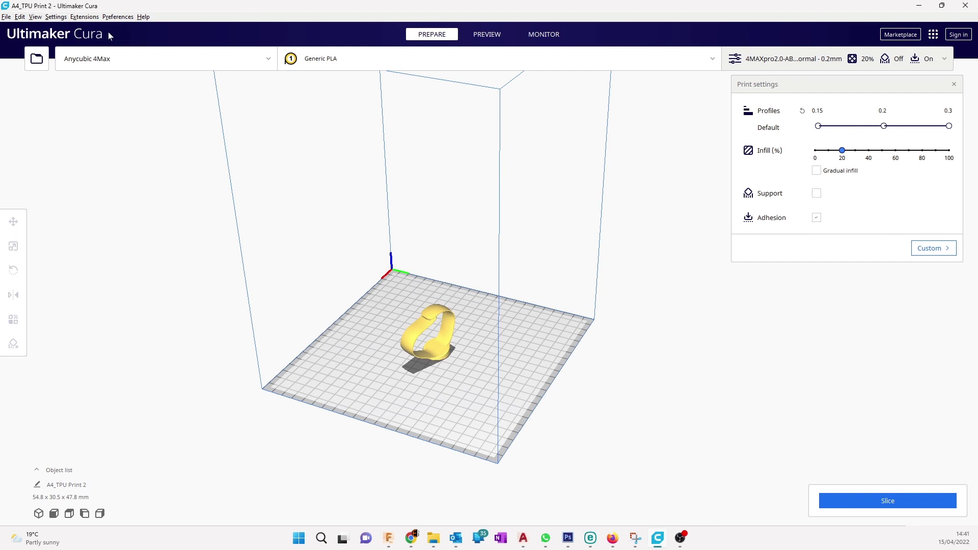
# - Add the Anycubic Chiron from the non-networked printers list in Cura's printer preferences
pyautogui.click(115, 19)
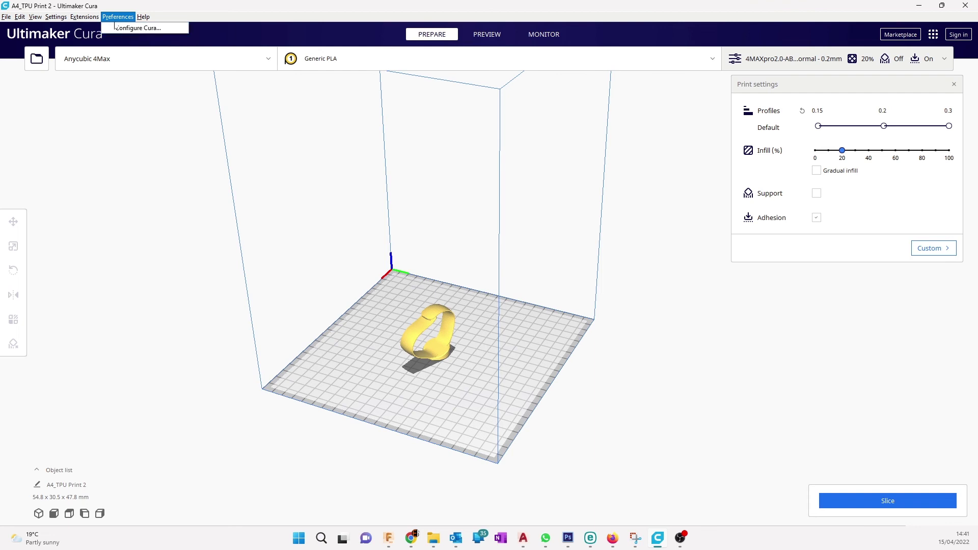
pyautogui.click(134, 29)
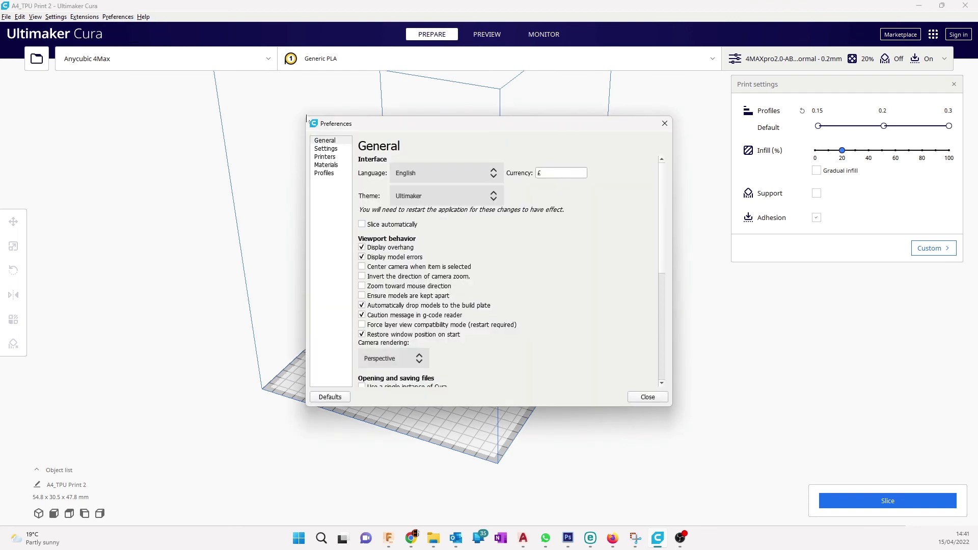
pyautogui.click(325, 157)
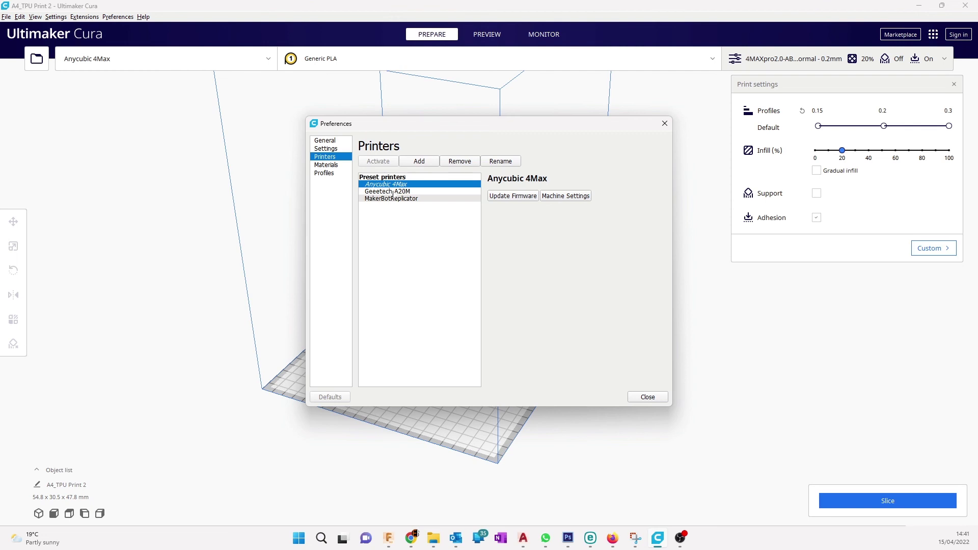
pyautogui.click(425, 162)
pyautogui.click(351, 245)
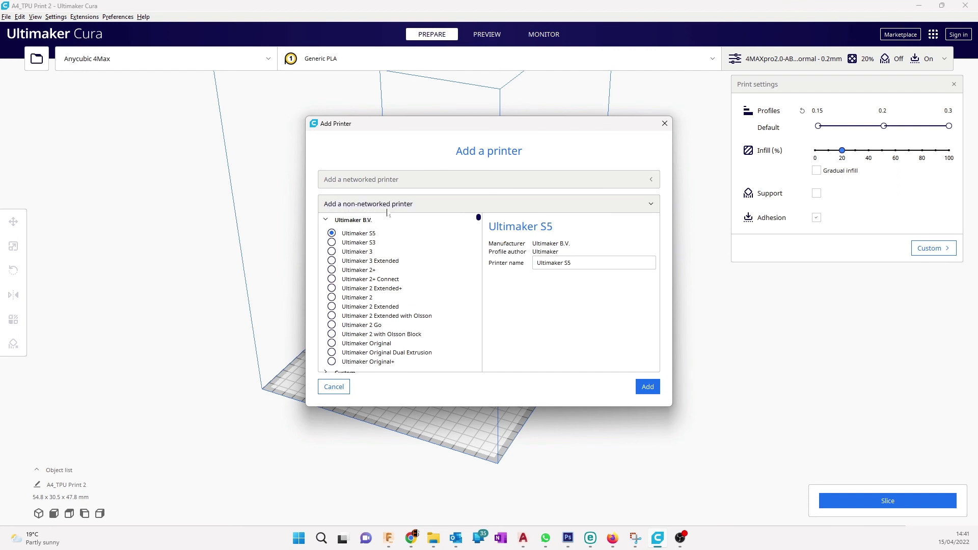
pyautogui.scroll(-5, 377, 306)
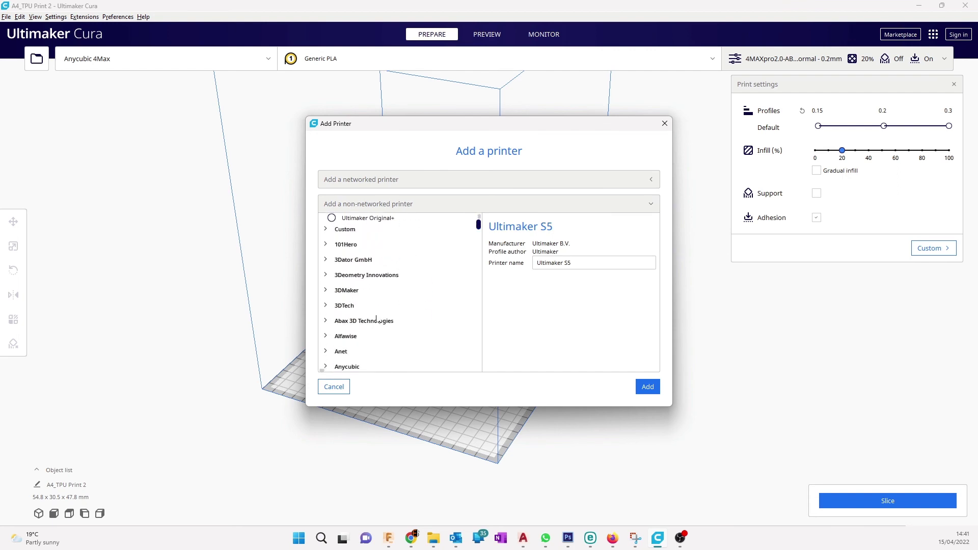
pyautogui.scroll(-1, 377, 320)
pyautogui.click(335, 349)
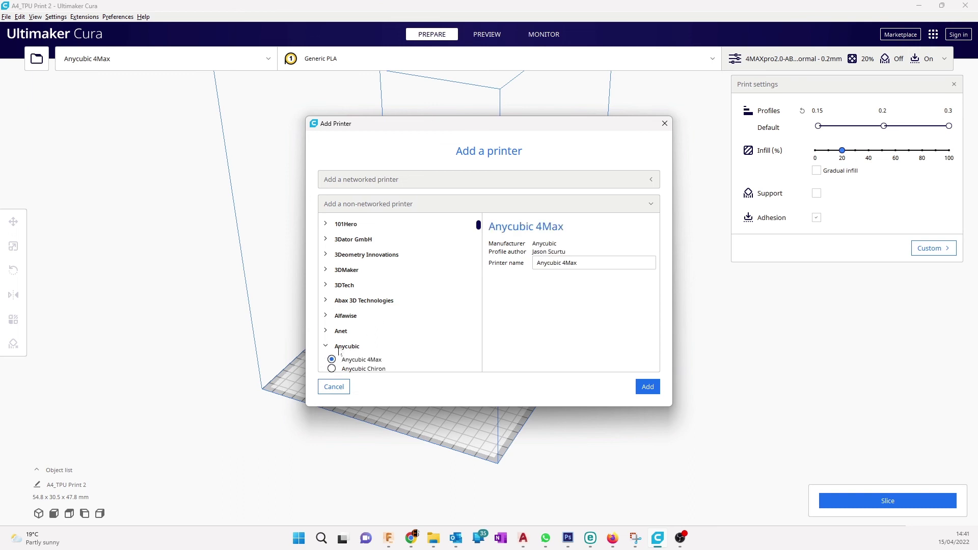
pyautogui.scroll(-2, 357, 341)
pyautogui.click(370, 335)
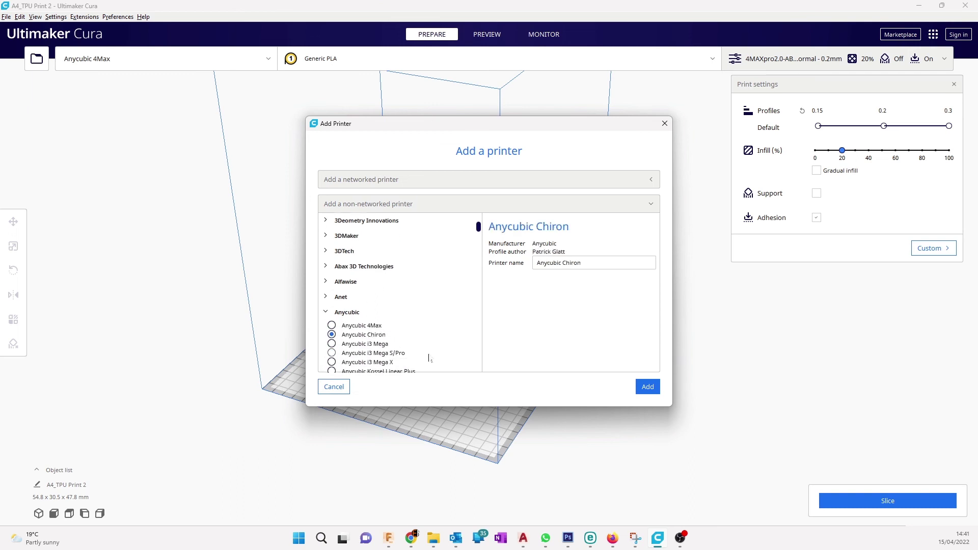
pyautogui.click(637, 386)
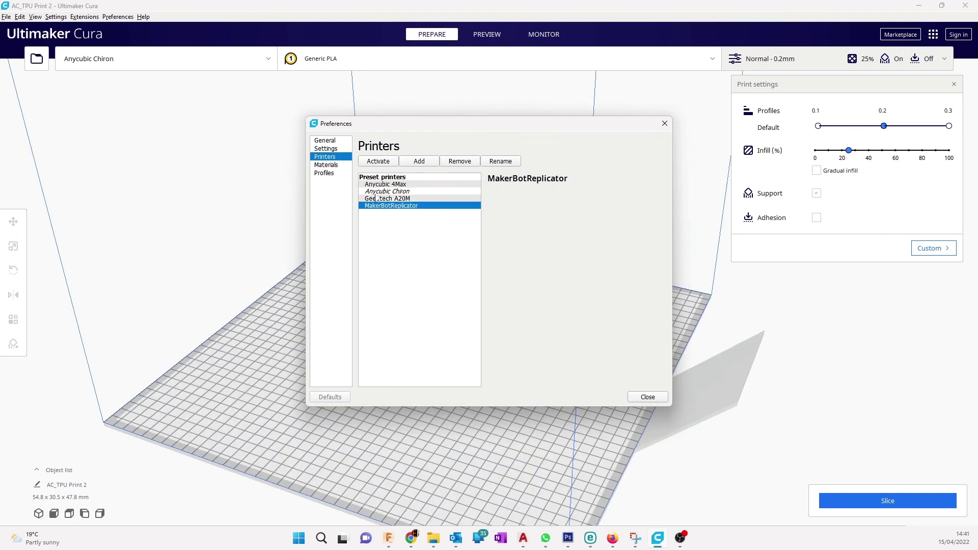
# - Select the Anycubic Chiron, check its Profiles page, and close Preferences
pyautogui.click(377, 192)
pyautogui.click(325, 173)
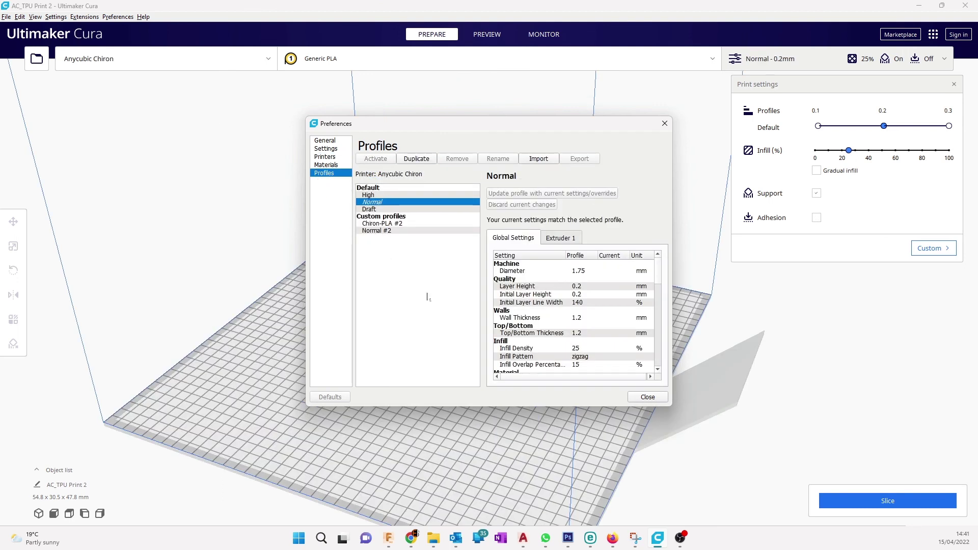
pyautogui.click(648, 398)
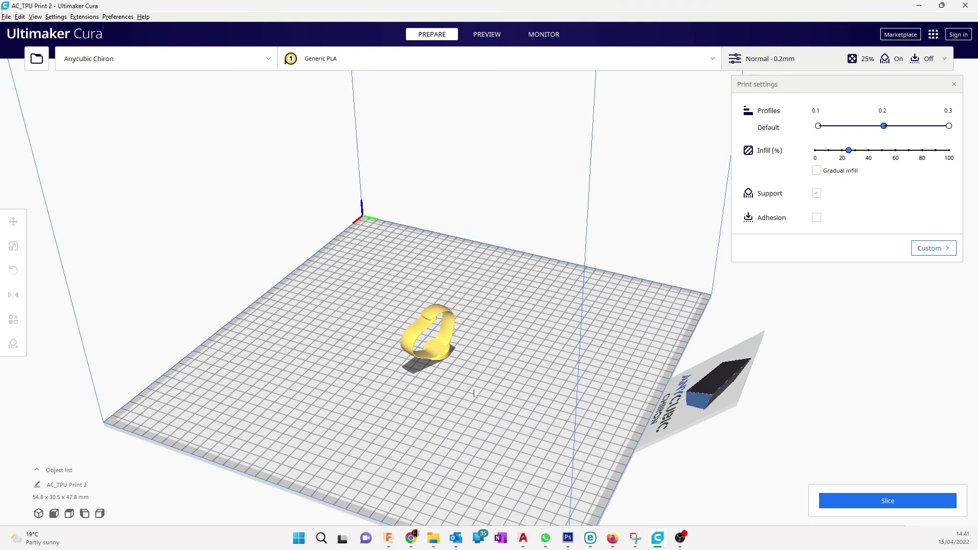
# - Orbit the 3D view around the Chiron build plate and ring model
pyautogui.moveTo(517, 378); pyautogui.dragTo(778, 365, button='right')
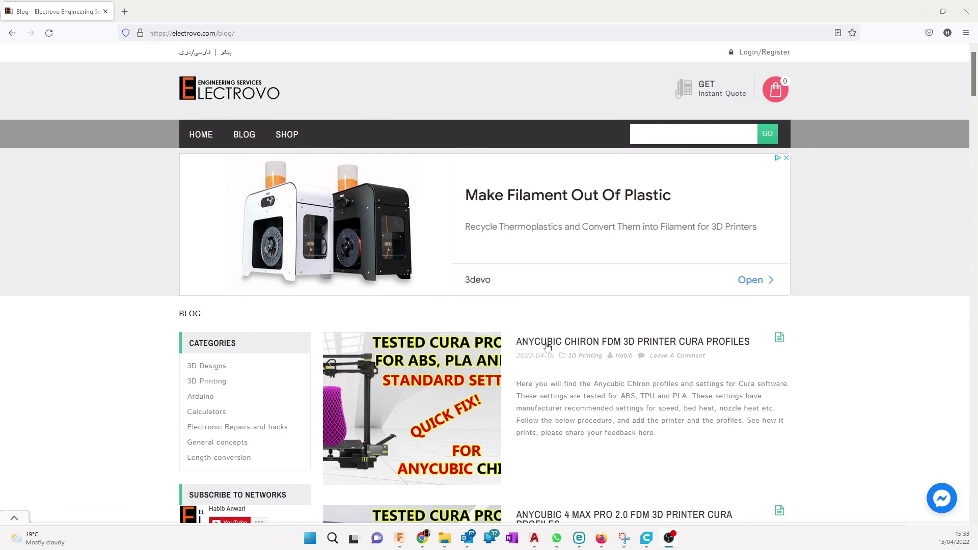
# - Open the Anycubic Chiron Cura profiles post and highlight its first step's text
pyautogui.click(566, 344)
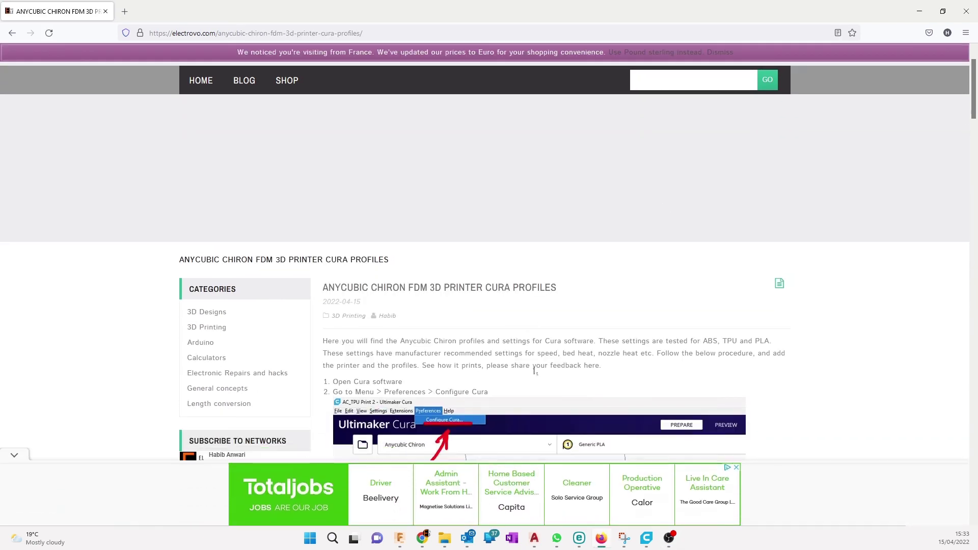
pyautogui.scroll(-3, 513, 237)
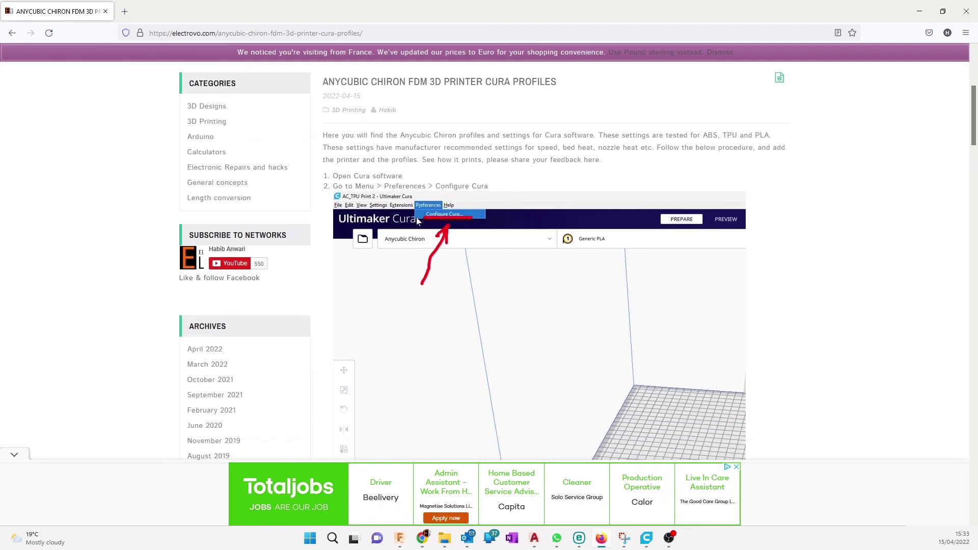
pyautogui.scroll(-3, 417, 220)
pyautogui.scroll(2, 550, 191)
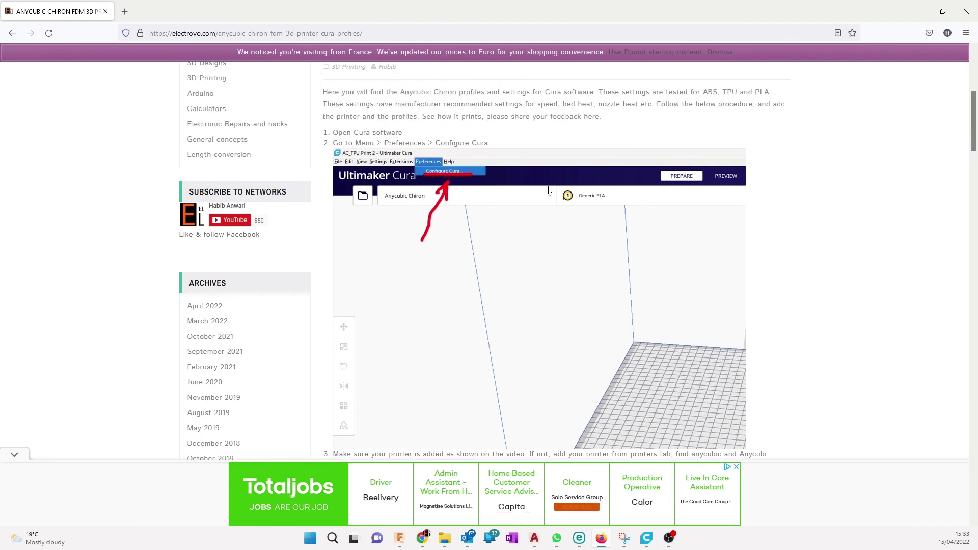
pyautogui.scroll(1, 548, 191)
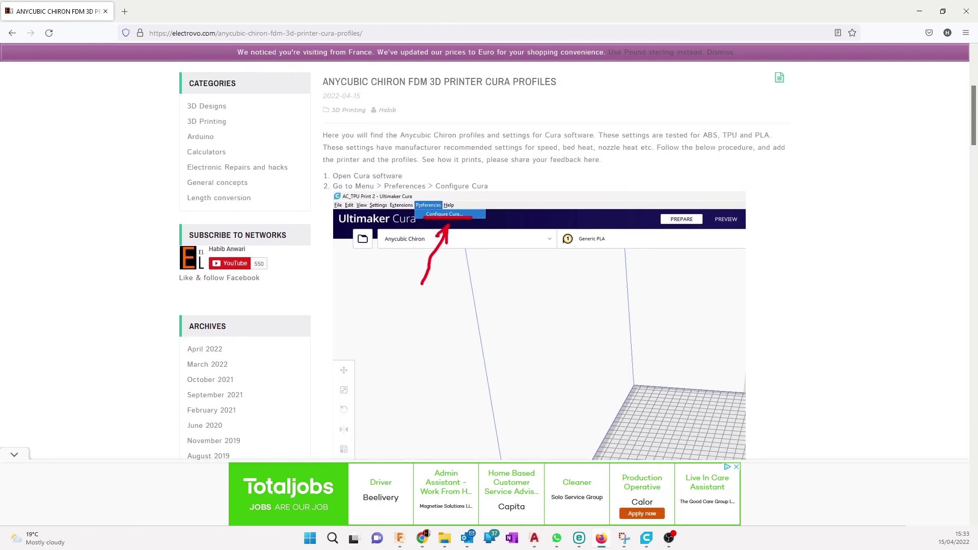
pyautogui.moveTo(339, 176); pyautogui.dragTo(403, 176)
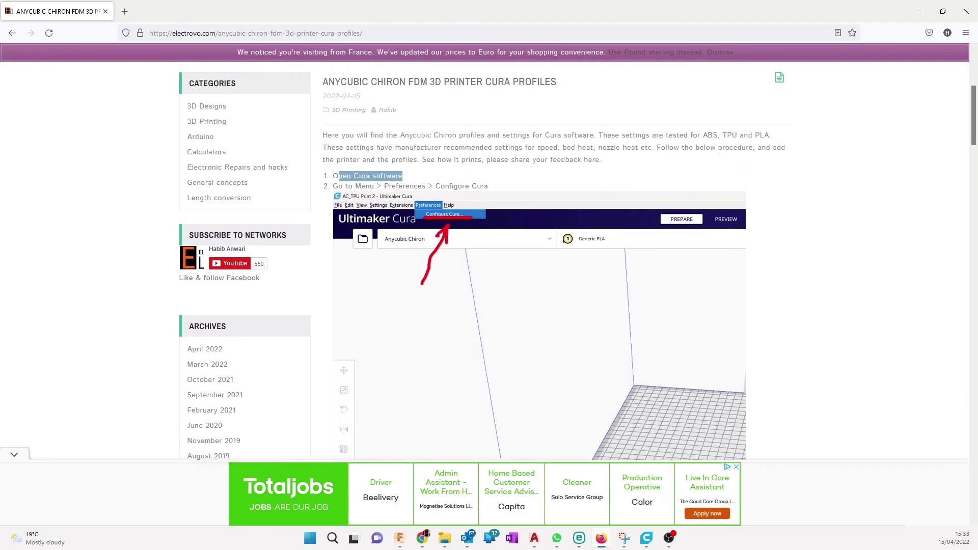
# - Scroll through the article's setup steps down to the £0.00 free download listing
pyautogui.scroll(-6, 477, 186)
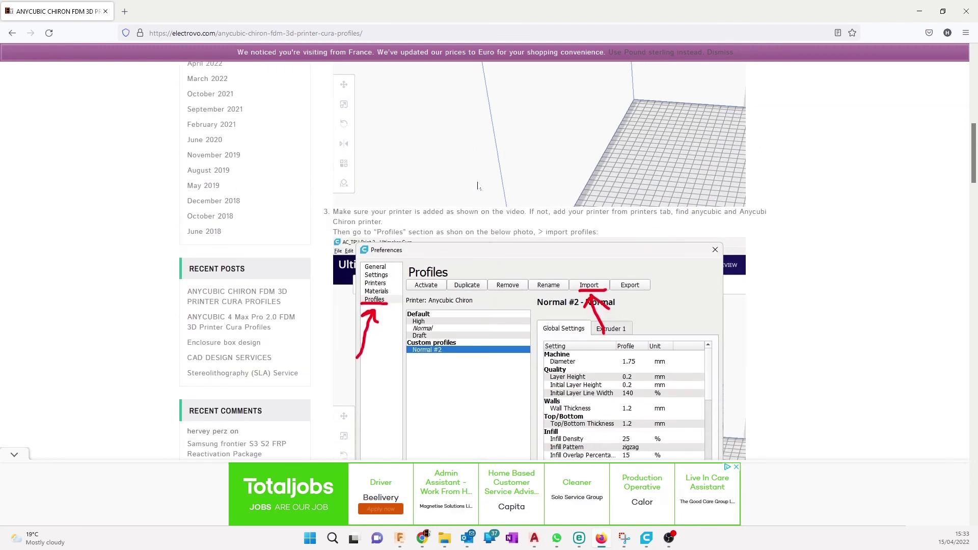
pyautogui.scroll(-1, 478, 186)
pyautogui.scroll(-3, 485, 270)
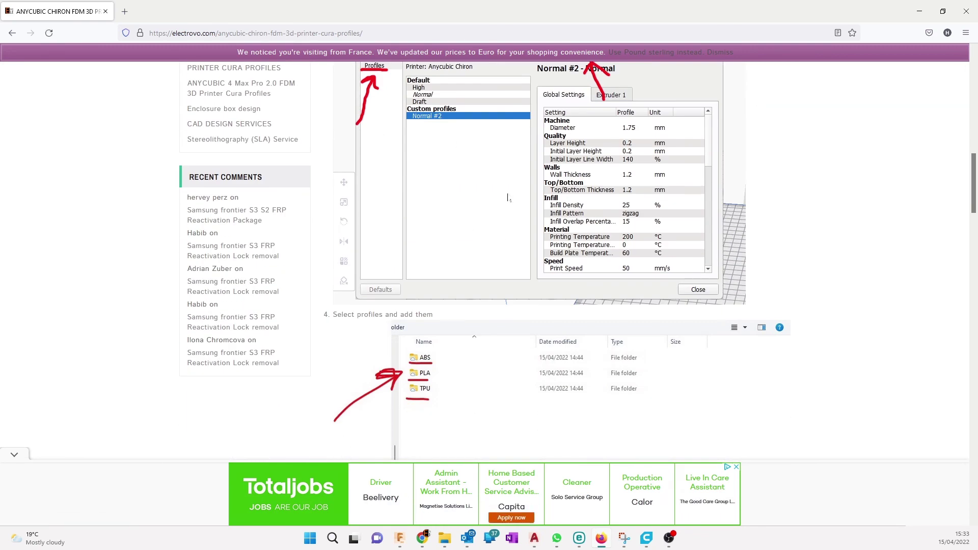
pyautogui.scroll(-5, 503, 225)
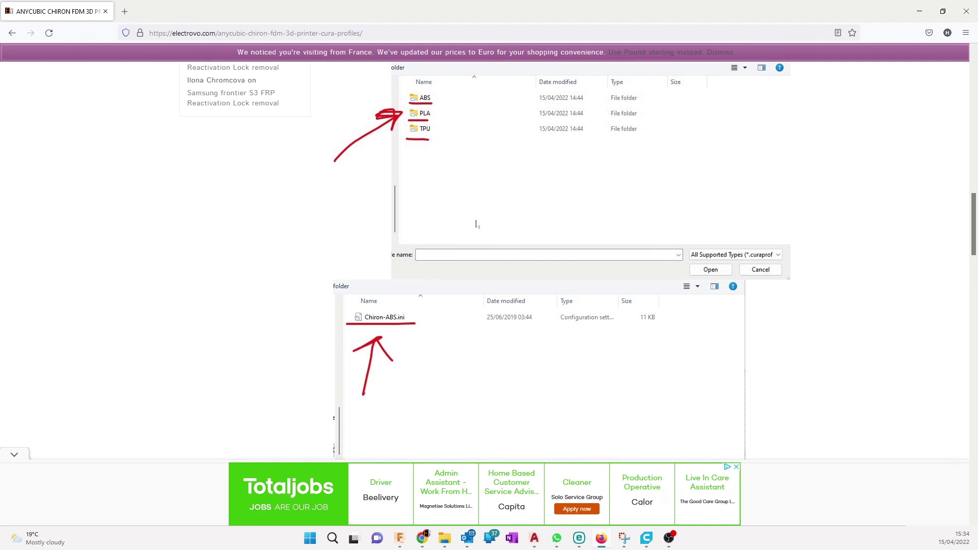
pyautogui.scroll(-5, 444, 182)
pyautogui.scroll(-15, 437, 256)
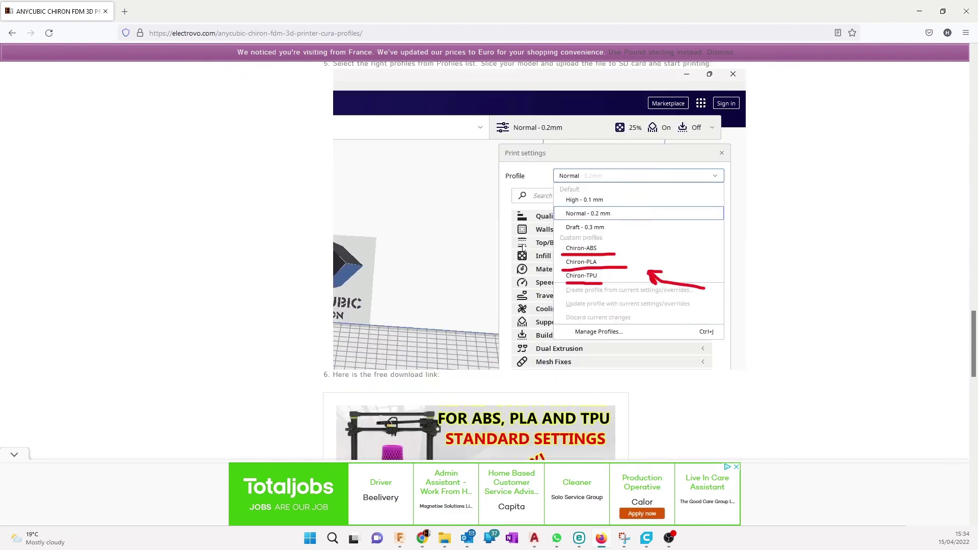
pyautogui.scroll(4, 449, 250)
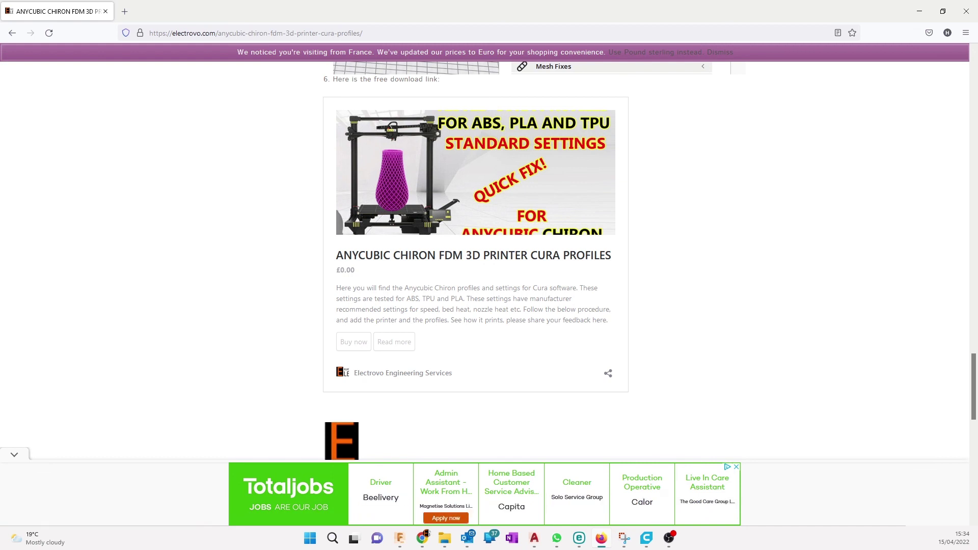
# - Open the Chiron Cura profiles product page and view the basket from the mini-cart
pyautogui.click(393, 259)
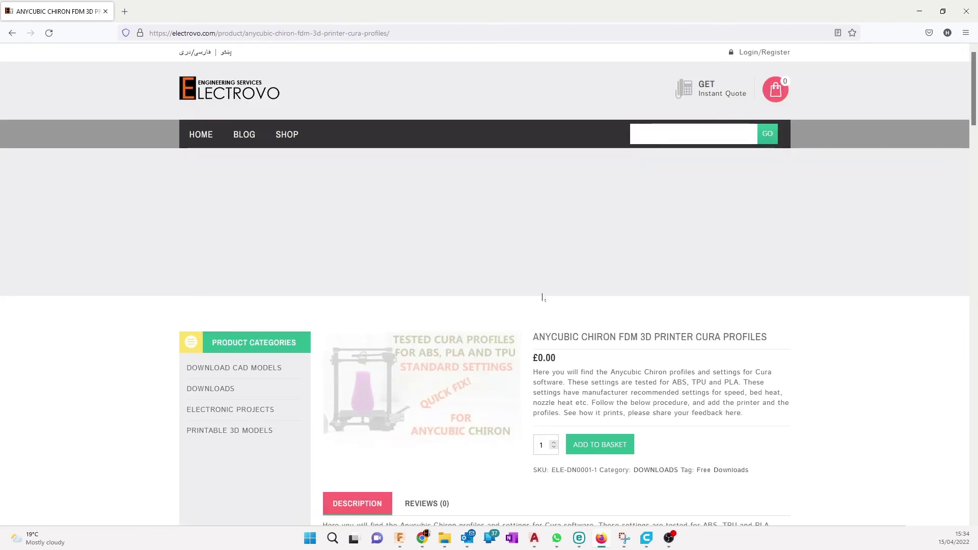
pyautogui.scroll(-2, 569, 312)
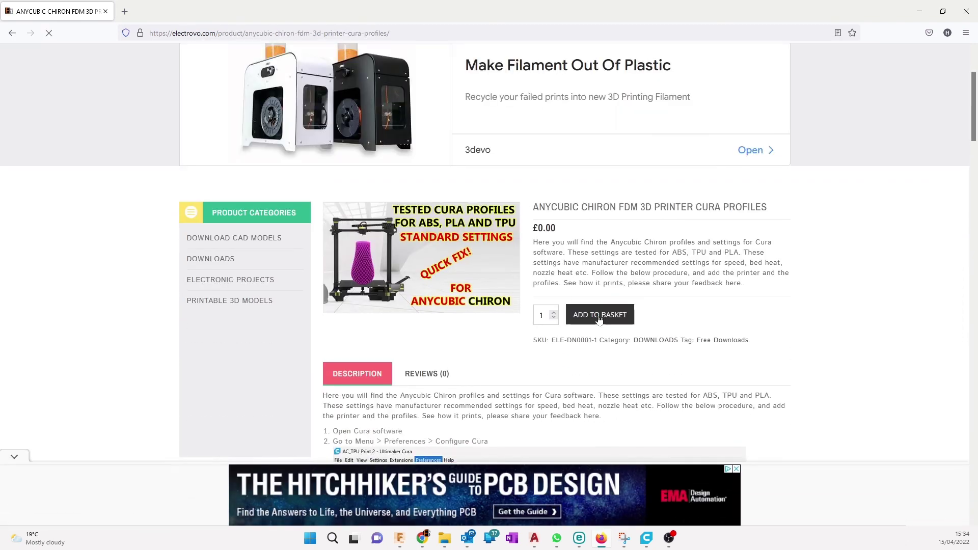
pyautogui.scroll(-10, 541, 279)
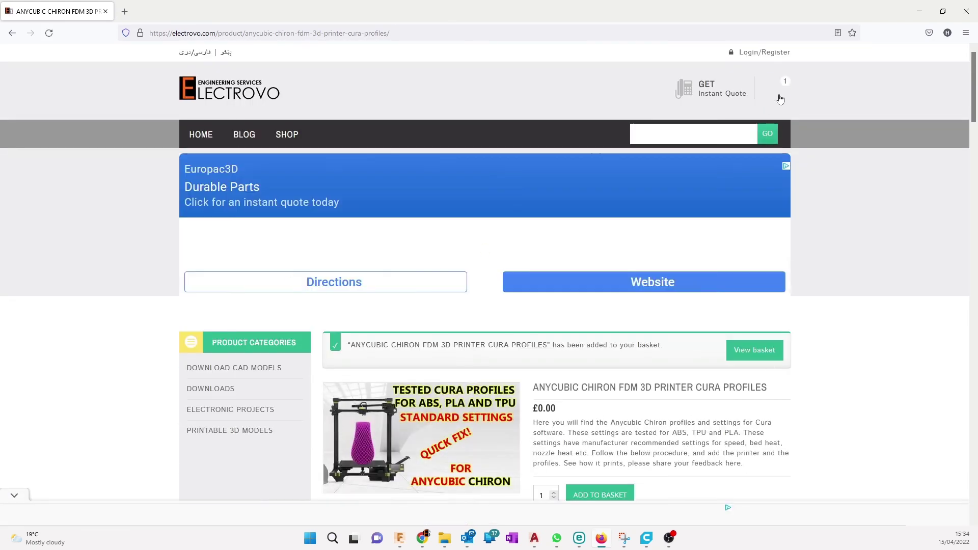
pyautogui.moveTo(780, 98)
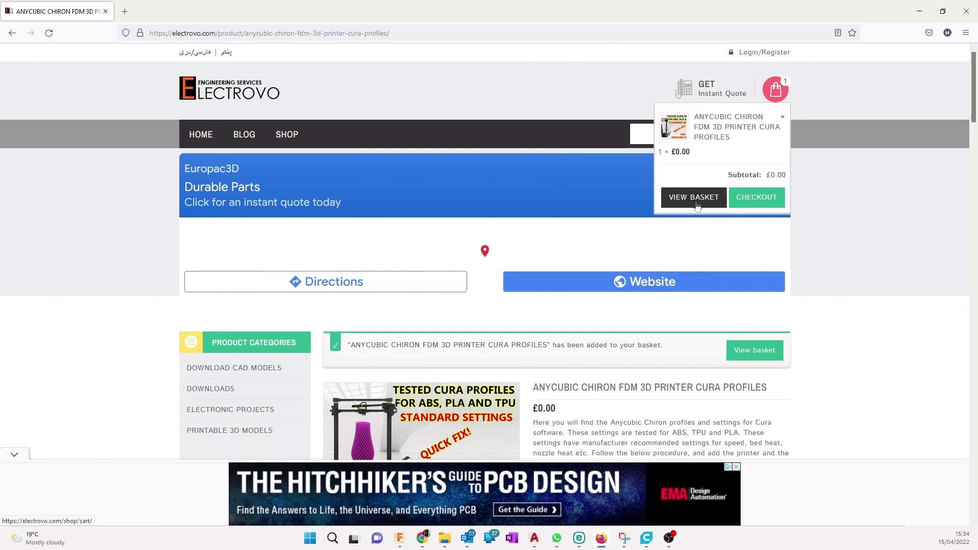
pyautogui.click(716, 204)
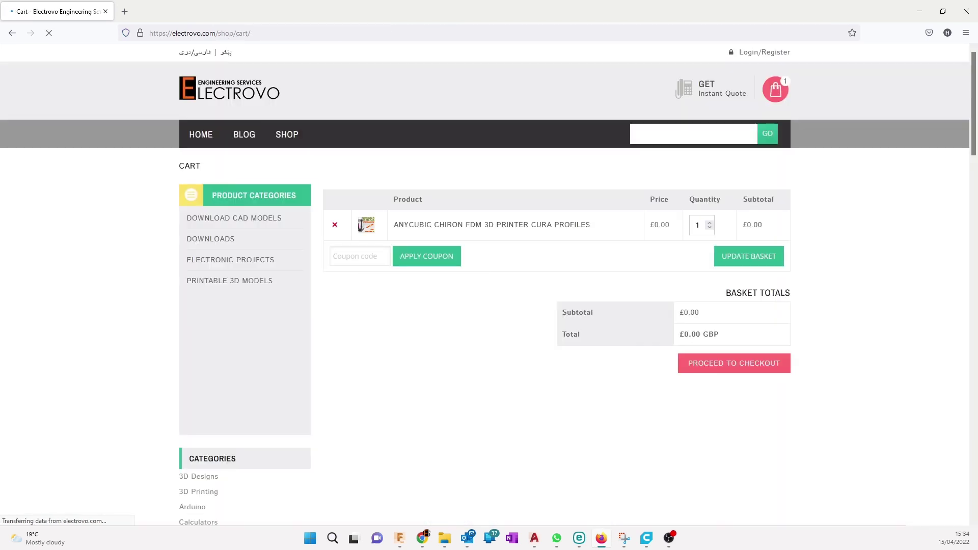
# - Proceed to checkout and review the £0.00 order on the billing form
pyautogui.scroll(-3, 693, 296)
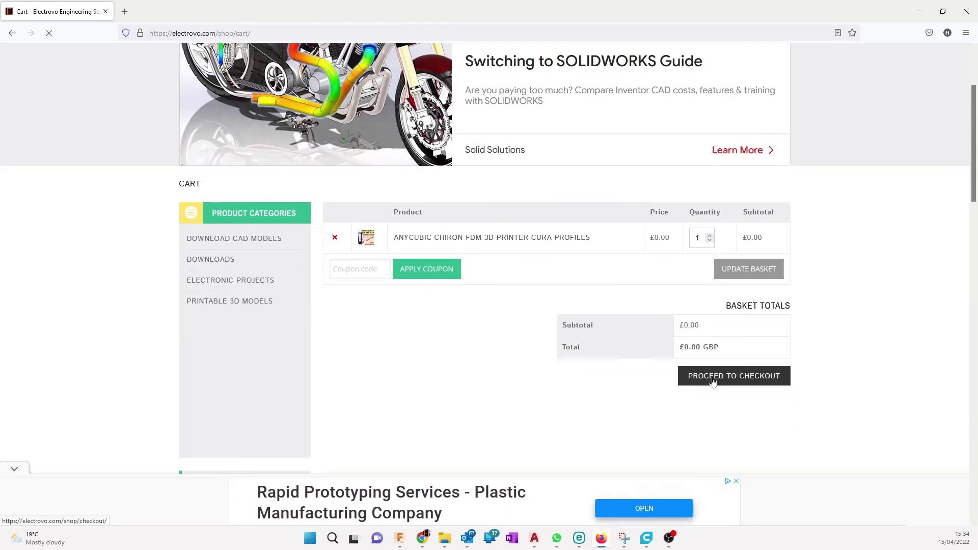
pyautogui.click(712, 383)
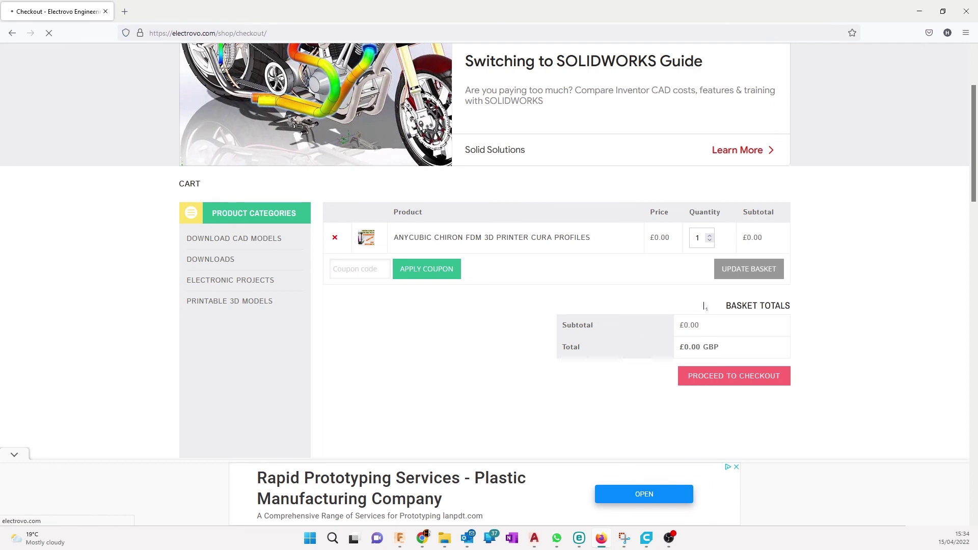
pyautogui.scroll(-3, 485, 331)
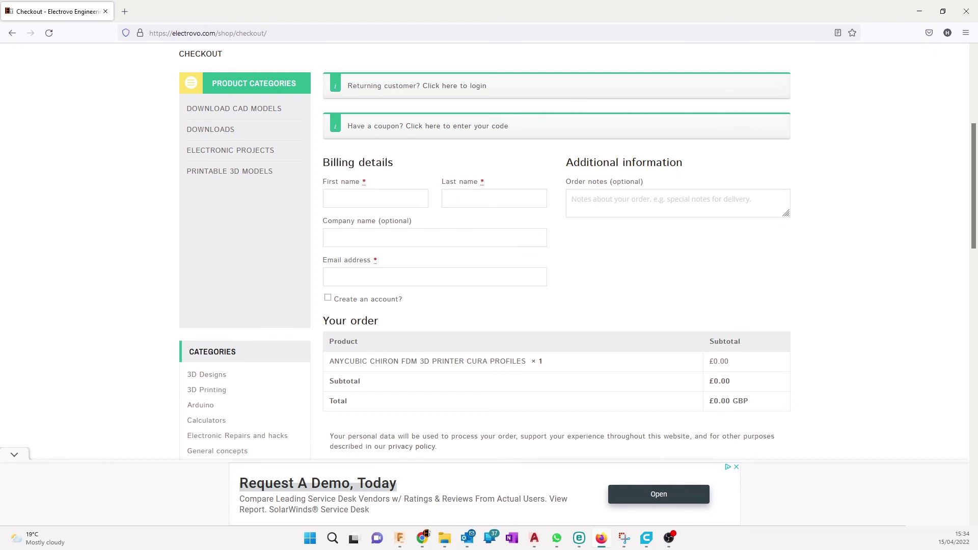
pyautogui.scroll(-3, 539, 266)
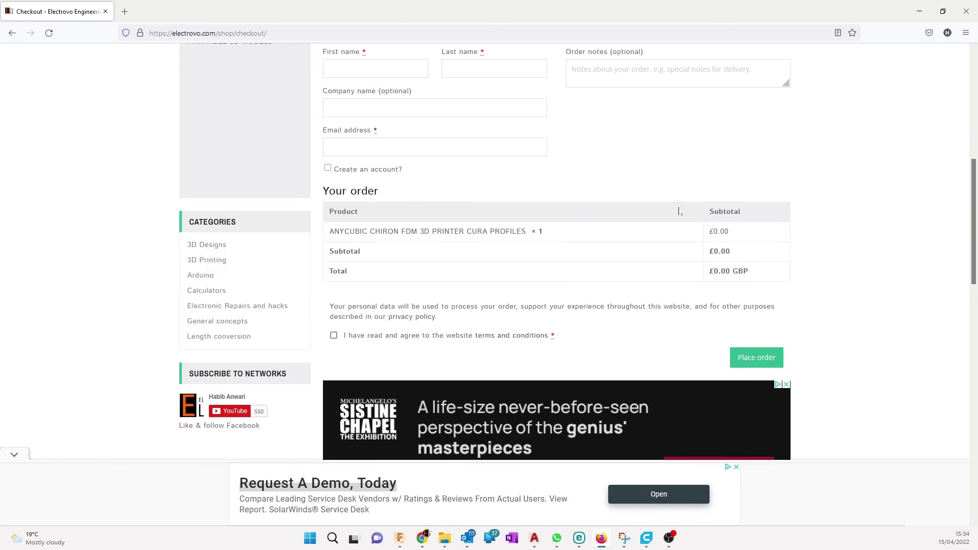
pyautogui.scroll(3, 492, 169)
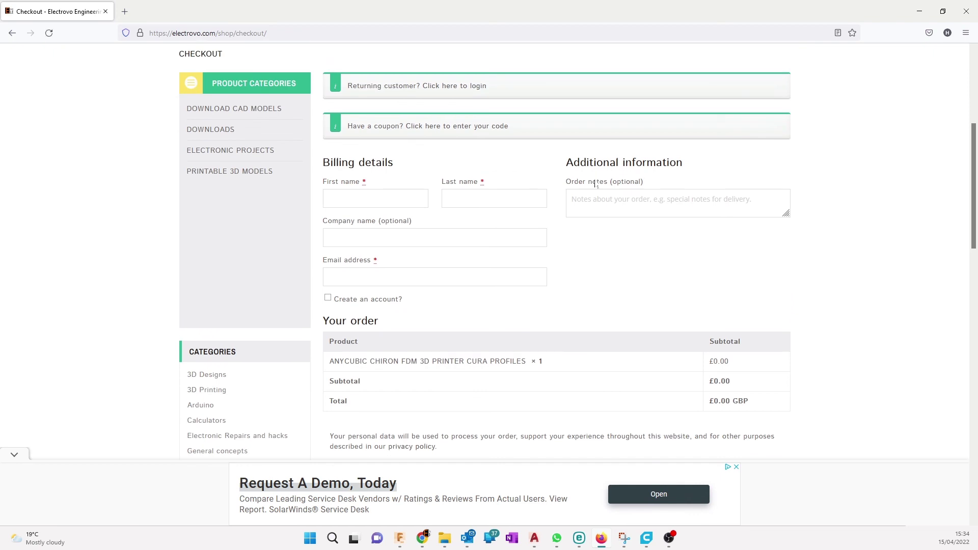
# - Zoom and orbit the view onto the empty Anycubic Chiron build plate
pyautogui.scroll(-3, 702, 223)
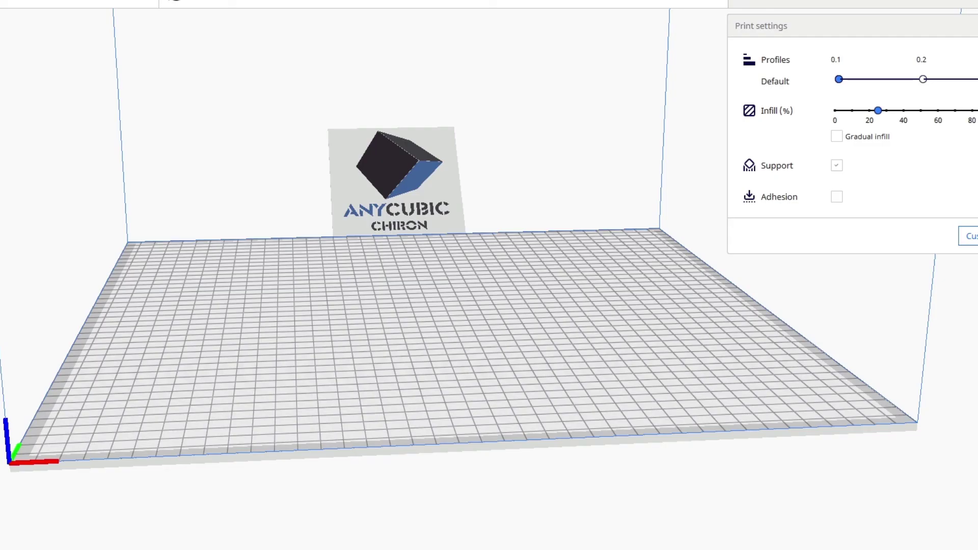
pyautogui.scroll(3, 494, 284)
pyautogui.moveTo(494, 284); pyautogui.dragTo(421, 321, button='right')
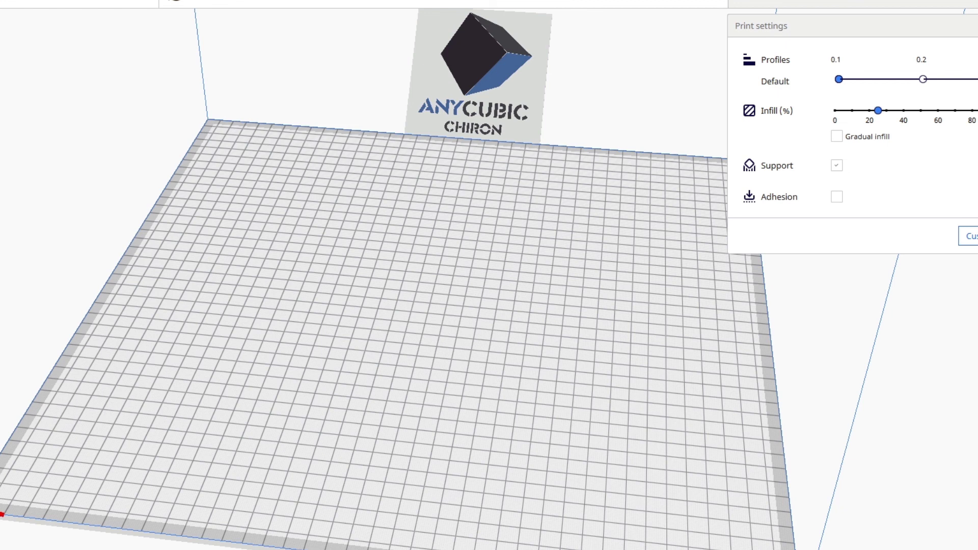
# - Import the Chiron-ABS profile from the ABS folder in Preferences > Profiles
pyautogui.hotkey('ctrl', ',')
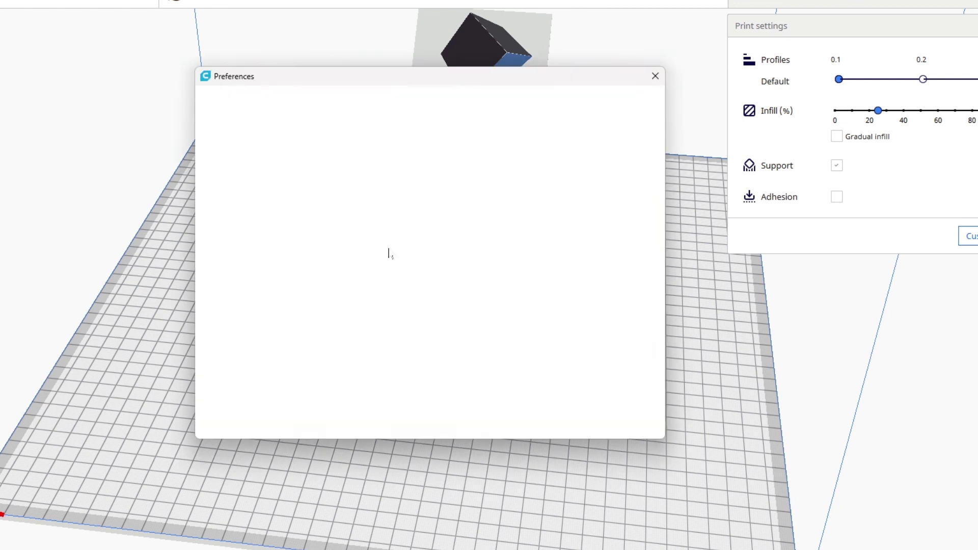
pyautogui.click(226, 121)
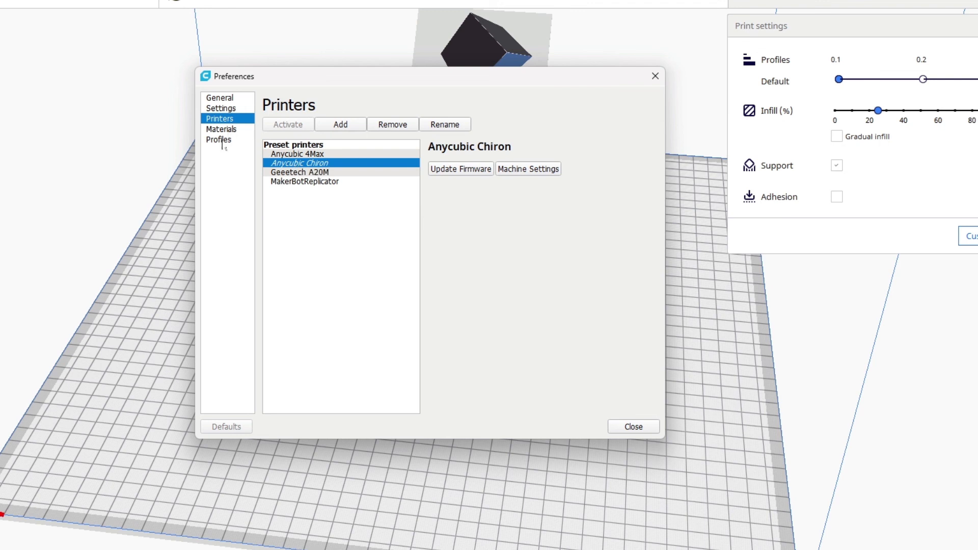
pyautogui.click(224, 144)
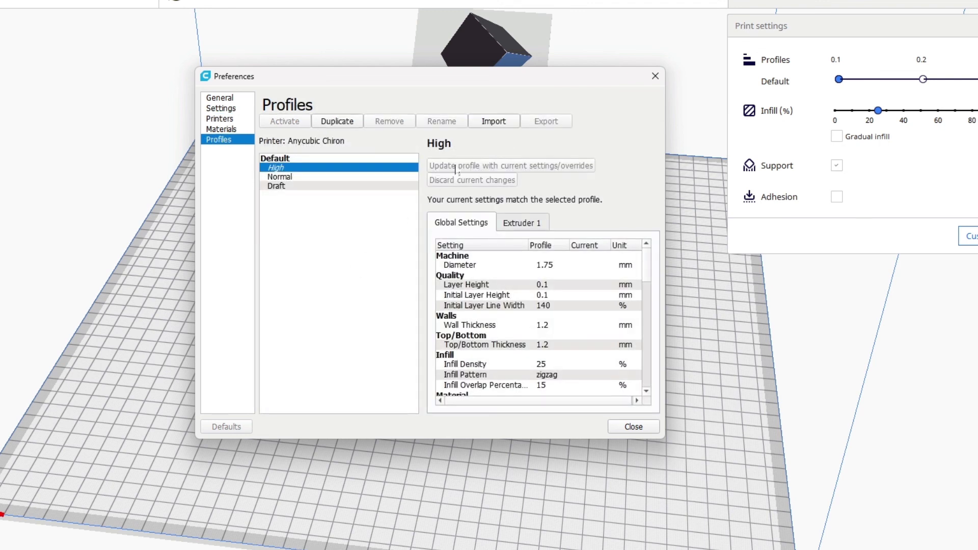
pyautogui.click(504, 123)
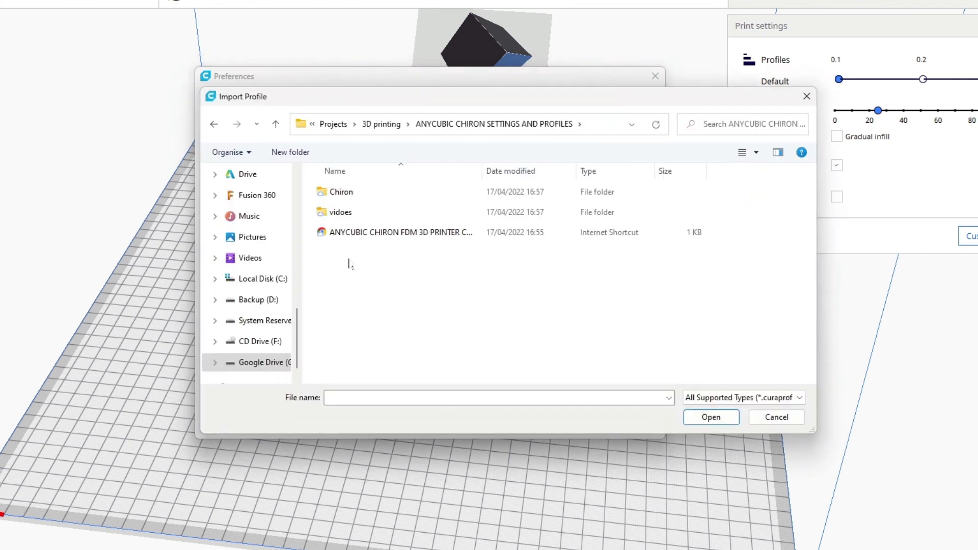
pyautogui.doubleClick(352, 195)
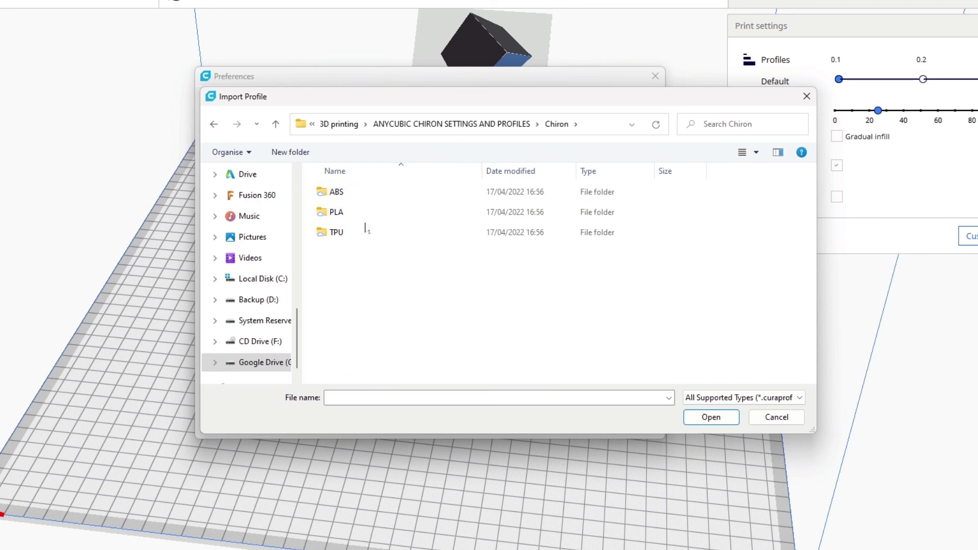
pyautogui.doubleClick(342, 193)
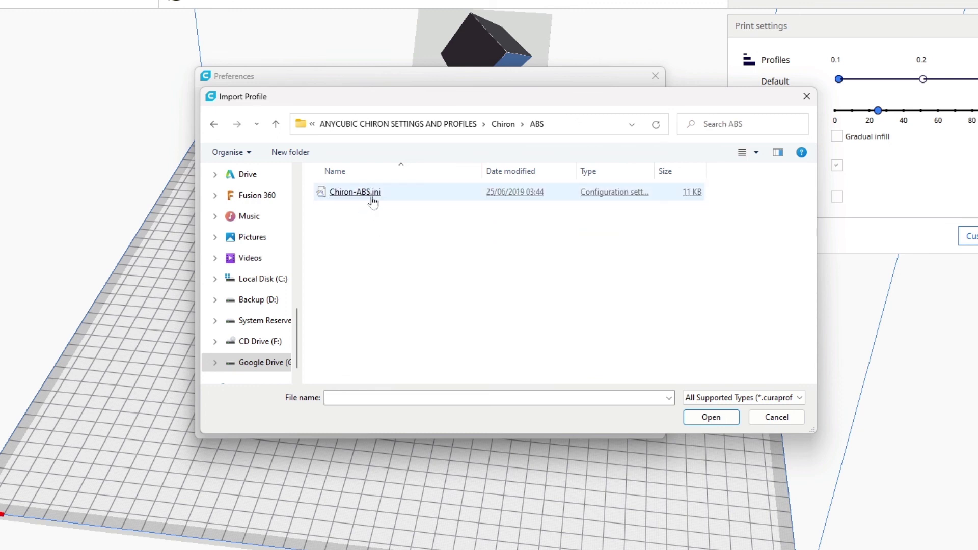
pyautogui.doubleClick(372, 196)
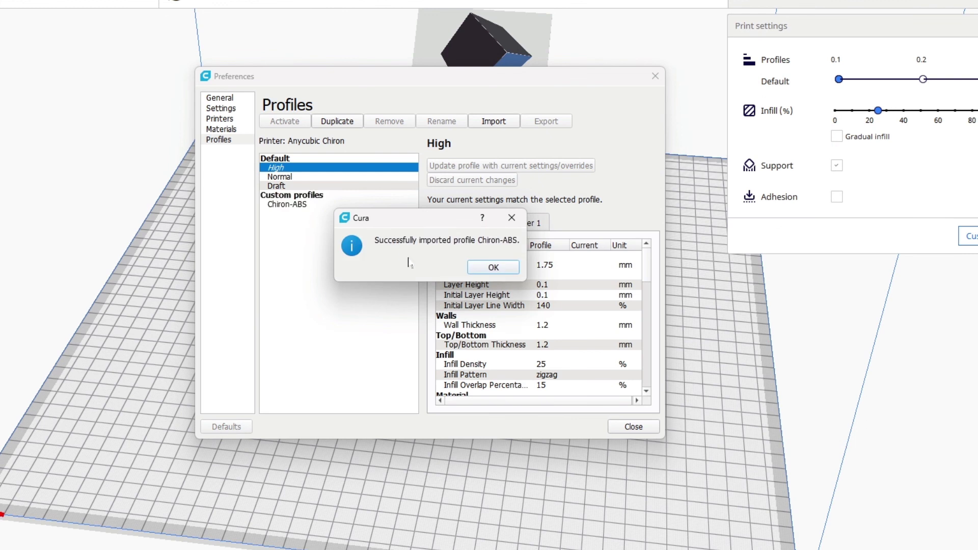
pyautogui.click(468, 270)
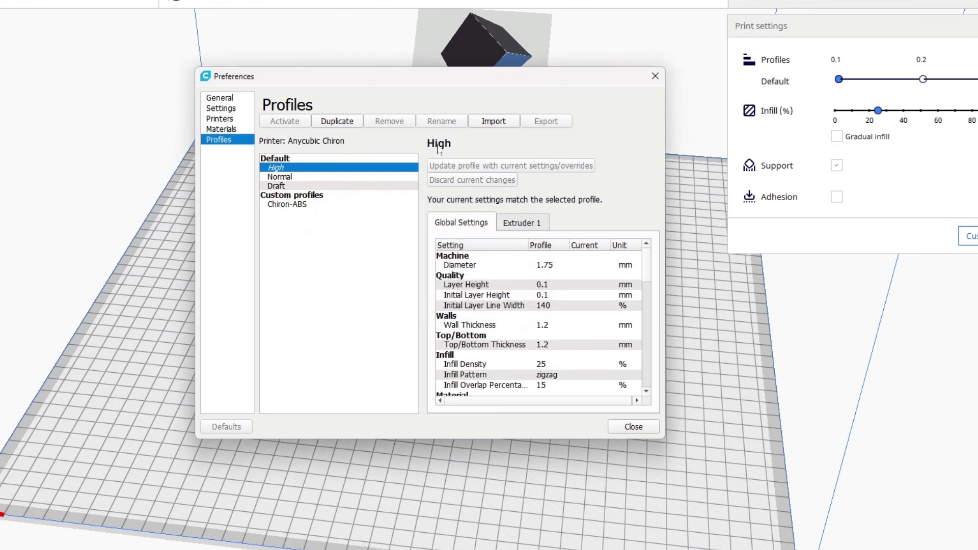
# - Import the Chiron-PLA profile from the PLA folder
pyautogui.click(483, 123)
pyautogui.click(502, 124)
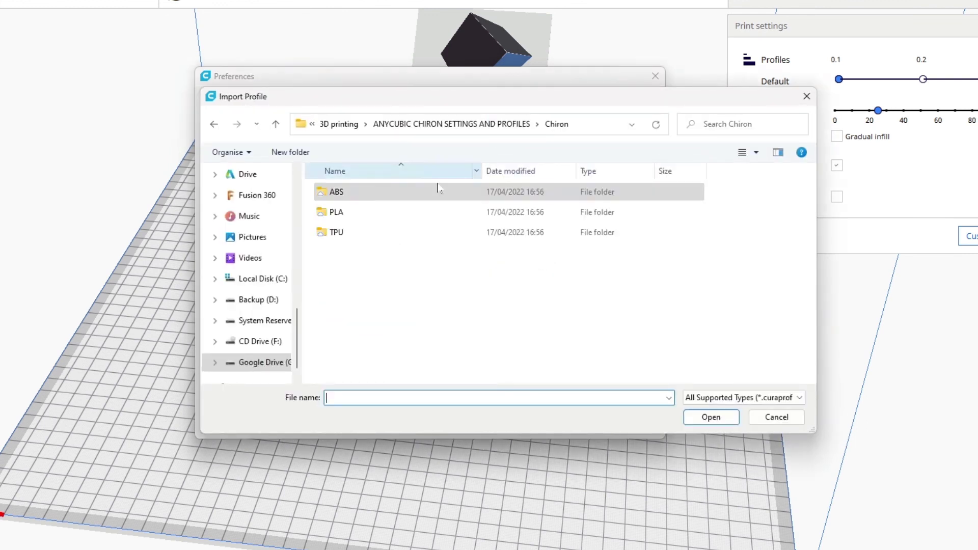
pyautogui.doubleClick(336, 209)
pyautogui.doubleClick(359, 192)
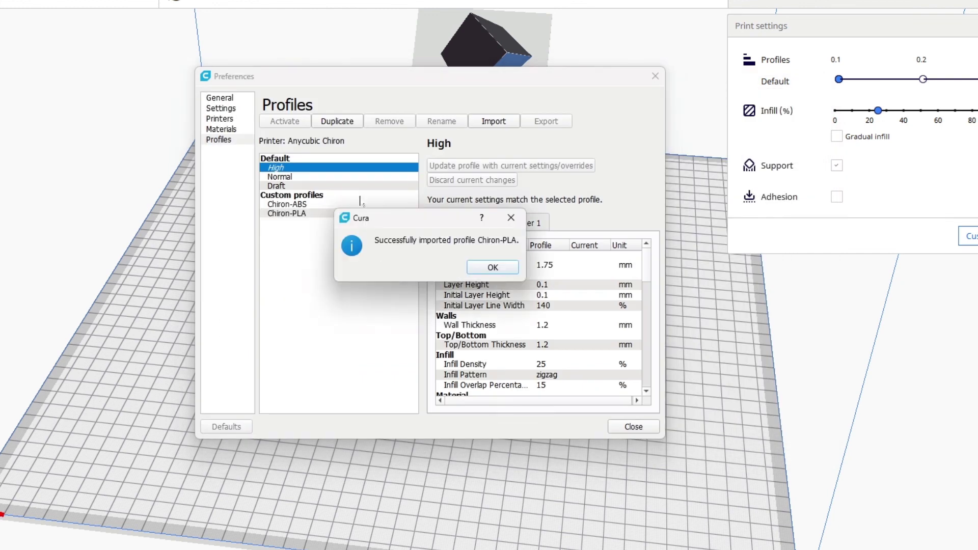
pyautogui.click(490, 269)
# - Import the Chiron-TPU profile from the TPU folder and confirm the success message
pyautogui.click(494, 121)
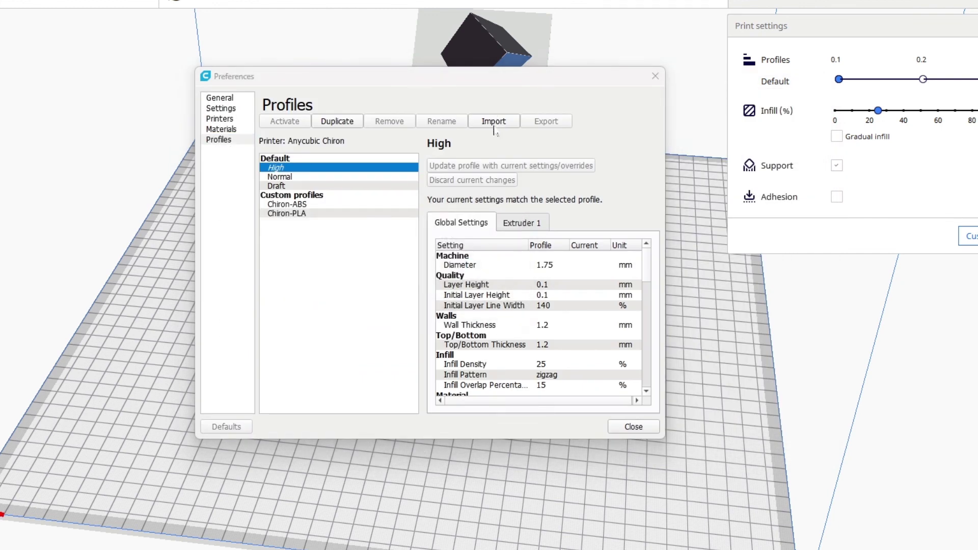
pyautogui.click(497, 120)
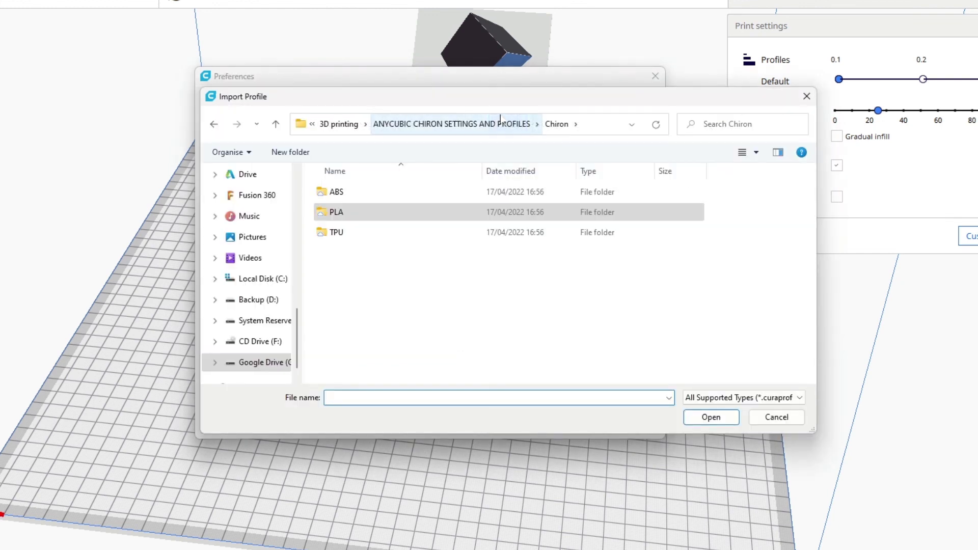
pyautogui.doubleClick(348, 234)
pyautogui.doubleClick(356, 192)
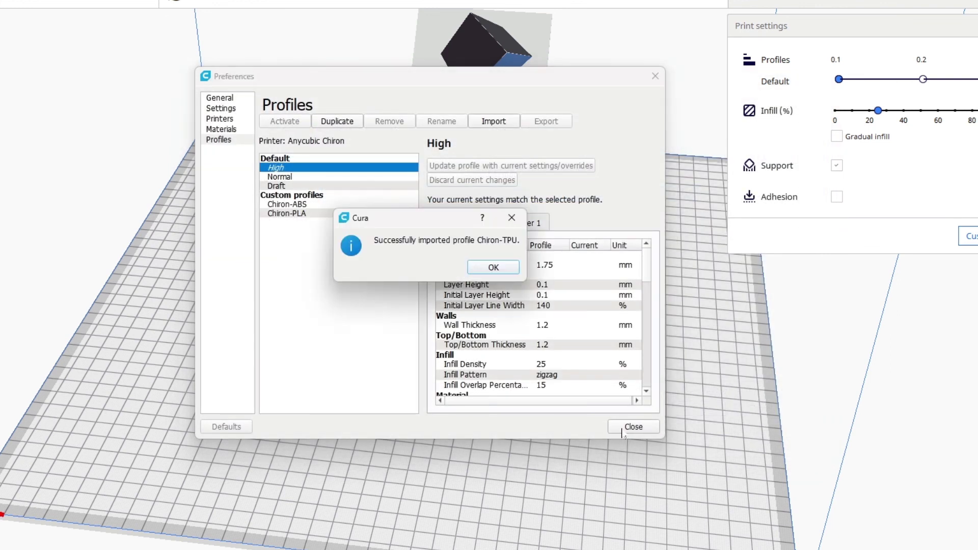
pyautogui.click(488, 266)
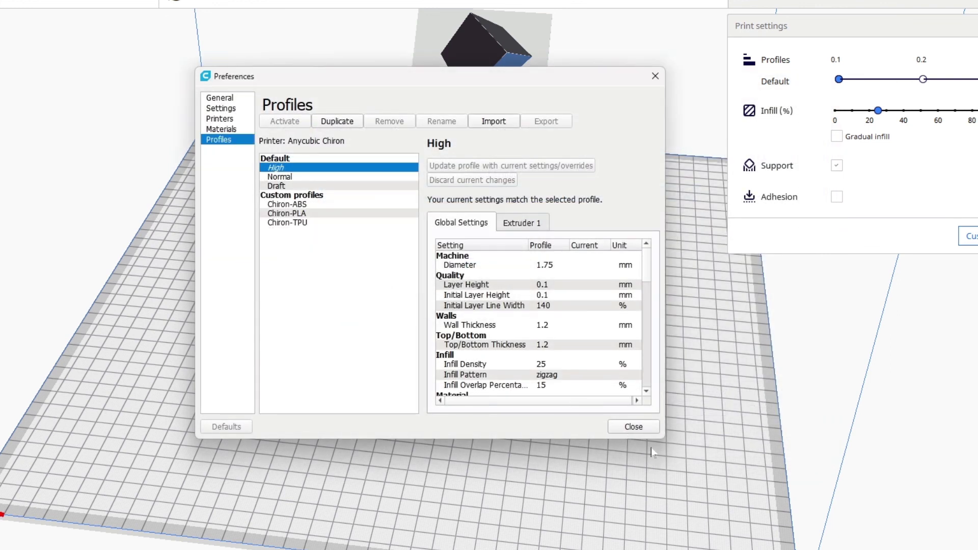
# - Close Preferences and choose Chiron-TPU as the profile in the Custom print settings
pyautogui.click(634, 427)
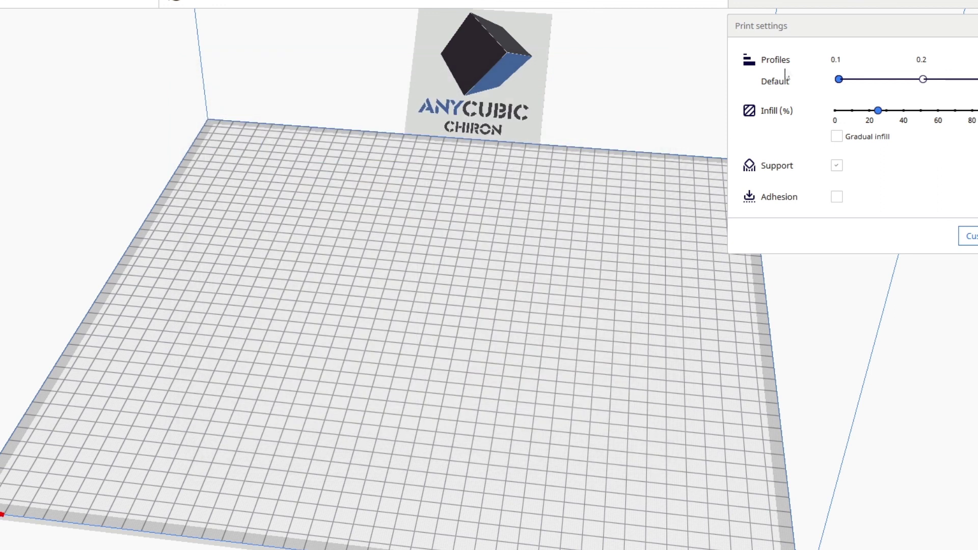
pyautogui.click(970, 236)
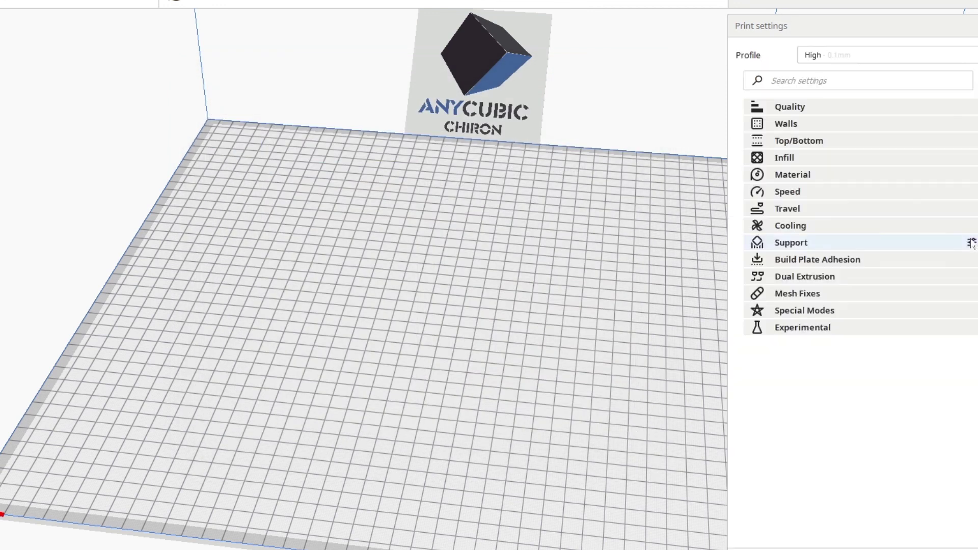
pyautogui.click(851, 58)
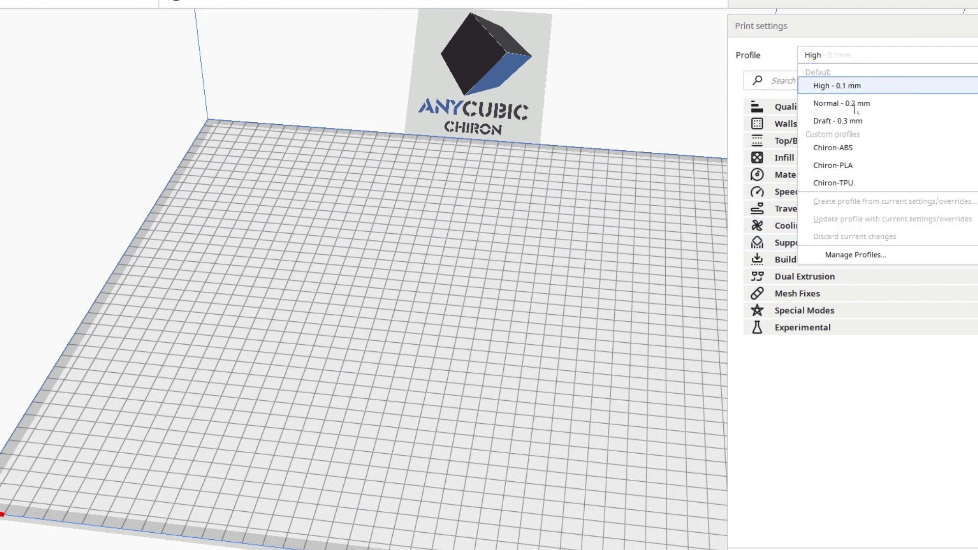
pyautogui.click(863, 183)
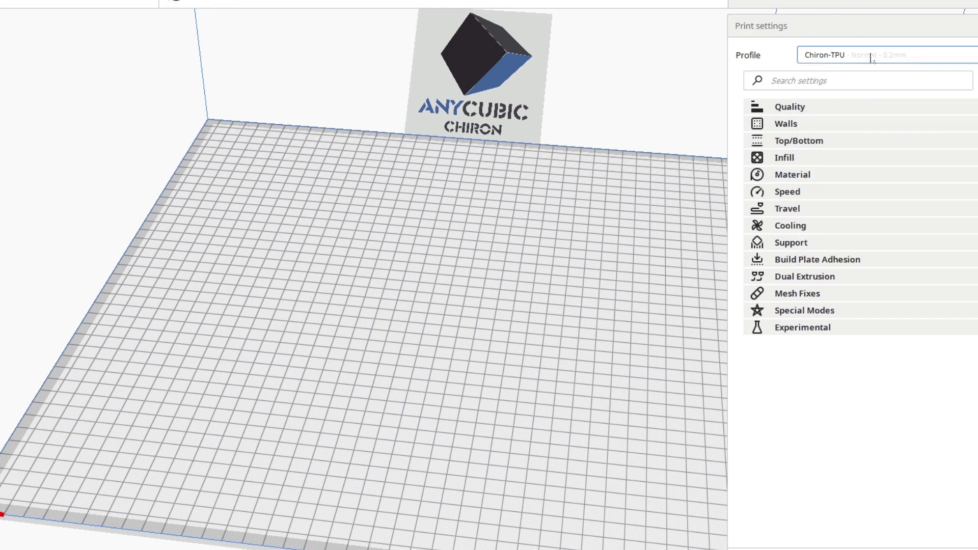
pyautogui.click(764, 540)
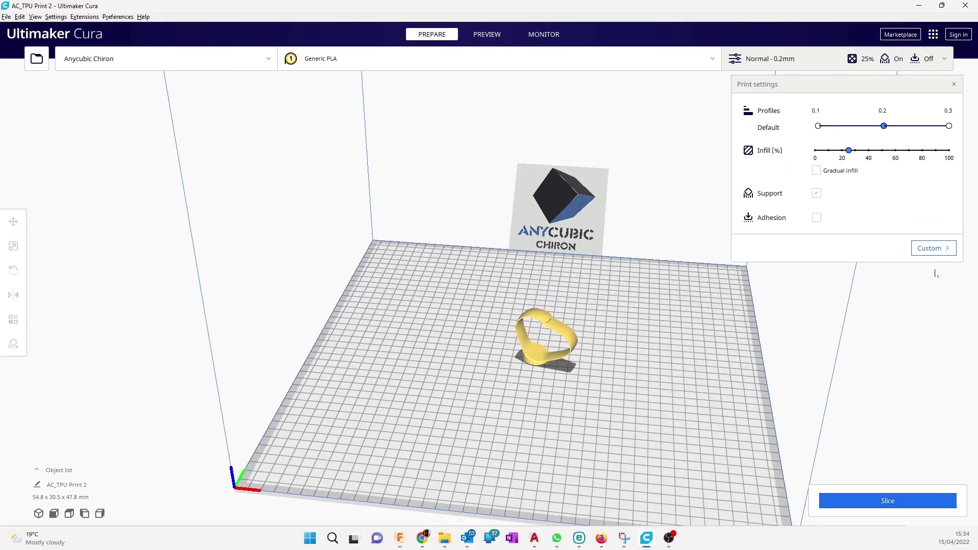
# - Apply the Chiron-TPU profile from the Custom settings' Profile dropdown
pyautogui.click(970, 236)
pyautogui.click(880, 106)
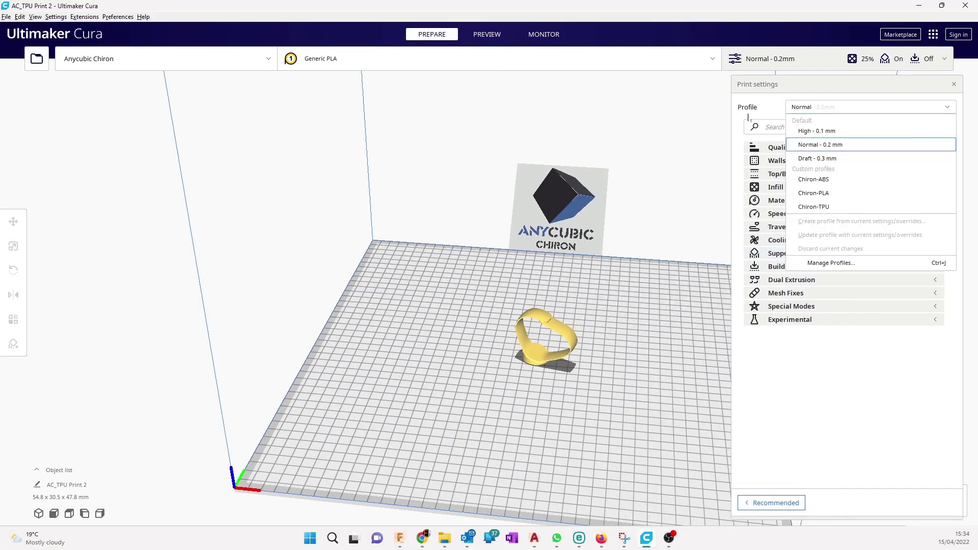
pyautogui.click(836, 207)
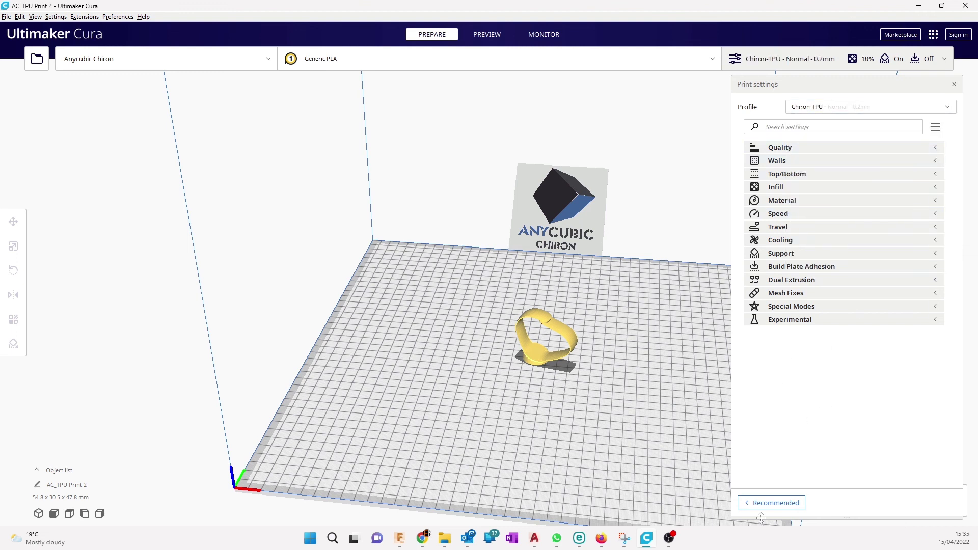
pyautogui.click(772, 503)
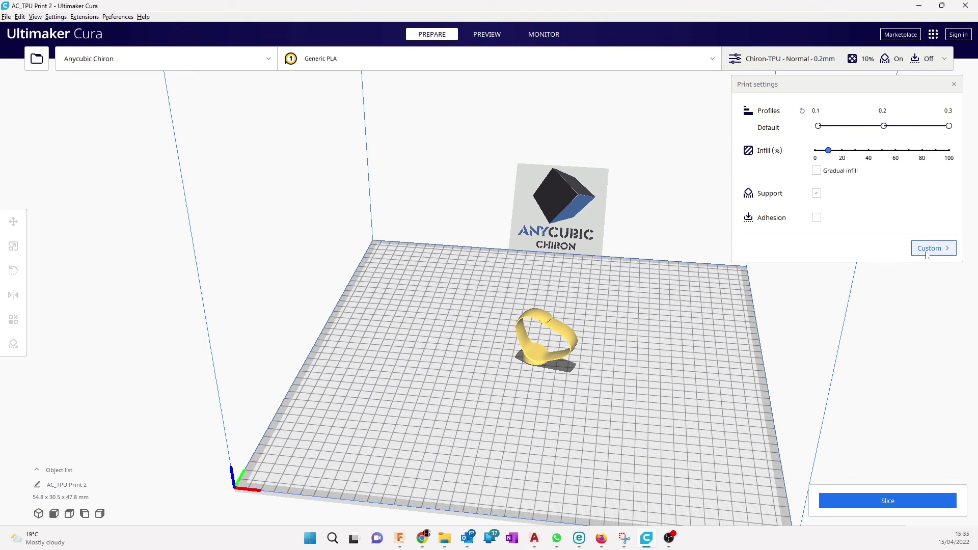
# - Slice the ring, estimating 1 hour 51 minutes and 13g, and view it from a low angle
pyautogui.click(903, 496)
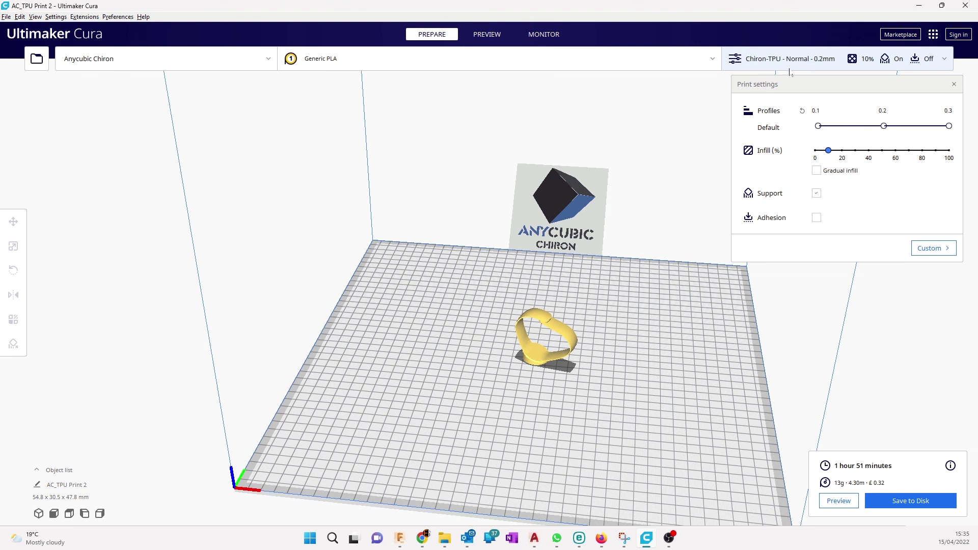
pyautogui.click(923, 250)
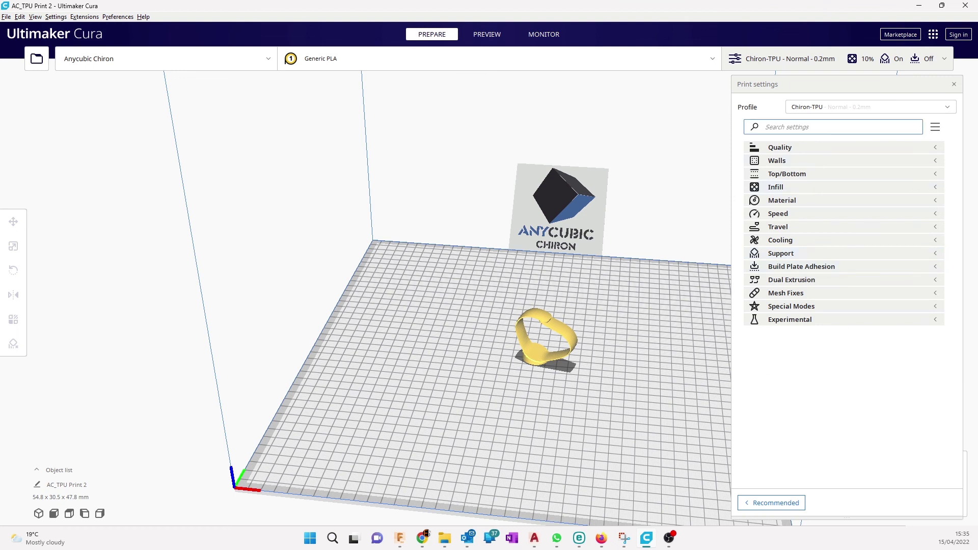
pyautogui.click(771, 503)
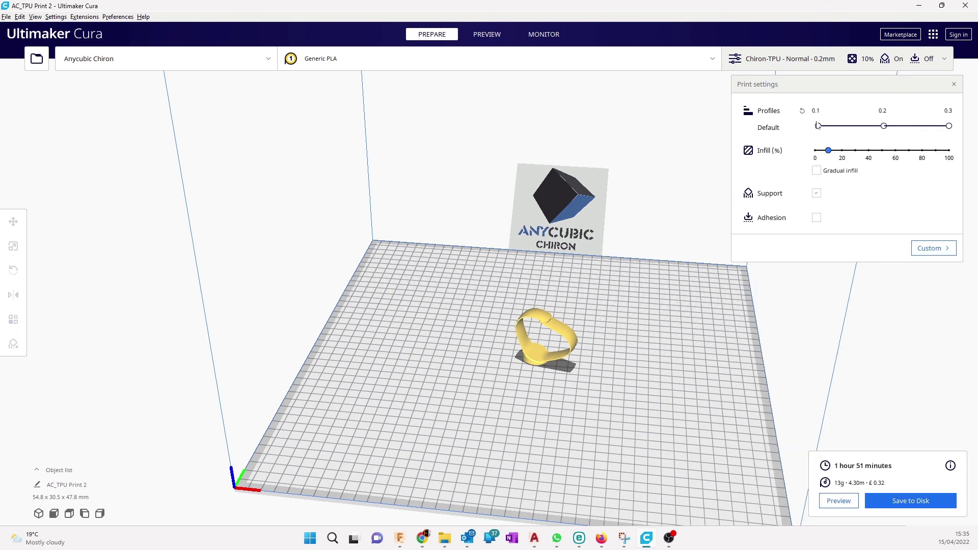
pyautogui.moveTo(613, 388); pyautogui.dragTo(729, 363, button='right')
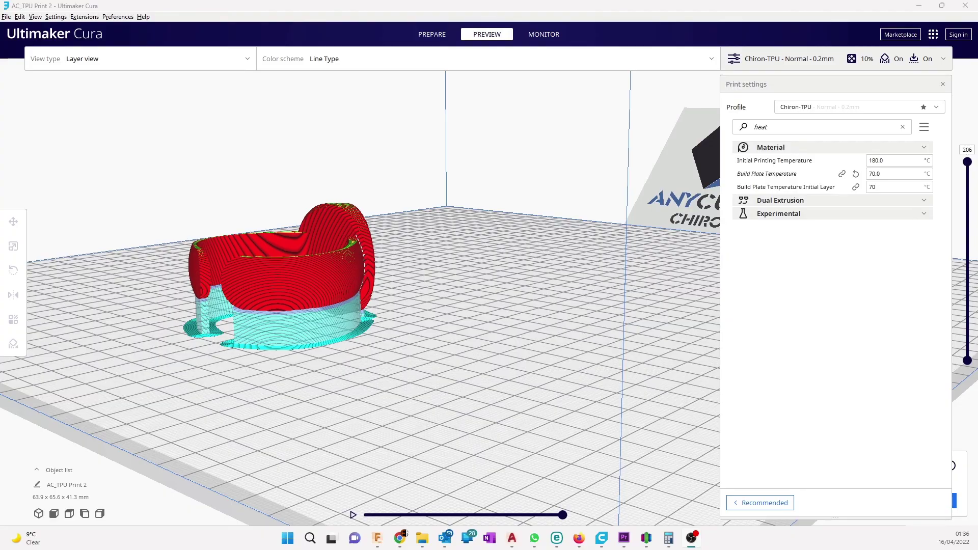
# - Return to Prepare, orbit around the upright ring, and check its temperature settings in Custom
pyautogui.moveTo(266, 395); pyautogui.dragTo(442, 425, button='right')
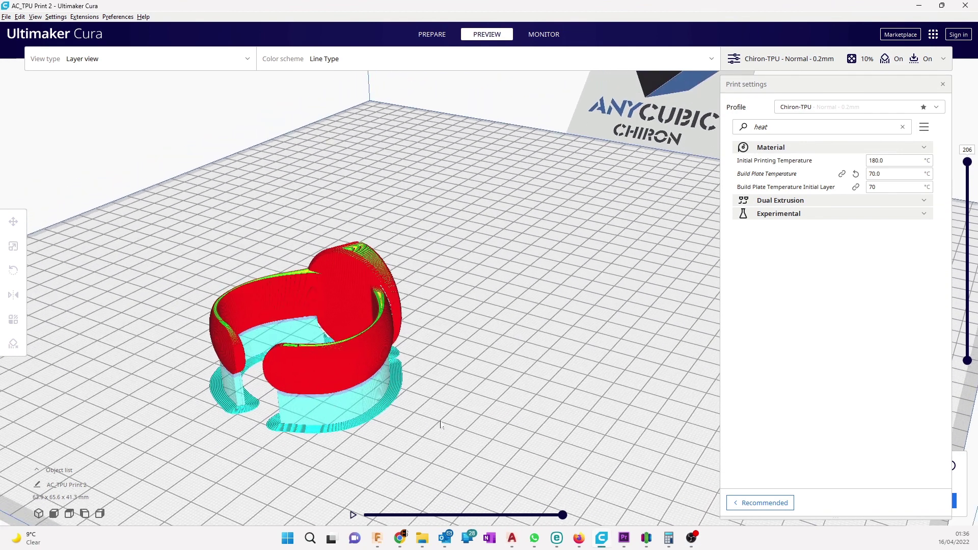
pyautogui.click(442, 37)
pyautogui.moveTo(416, 410); pyautogui.dragTo(551, 332, button='right')
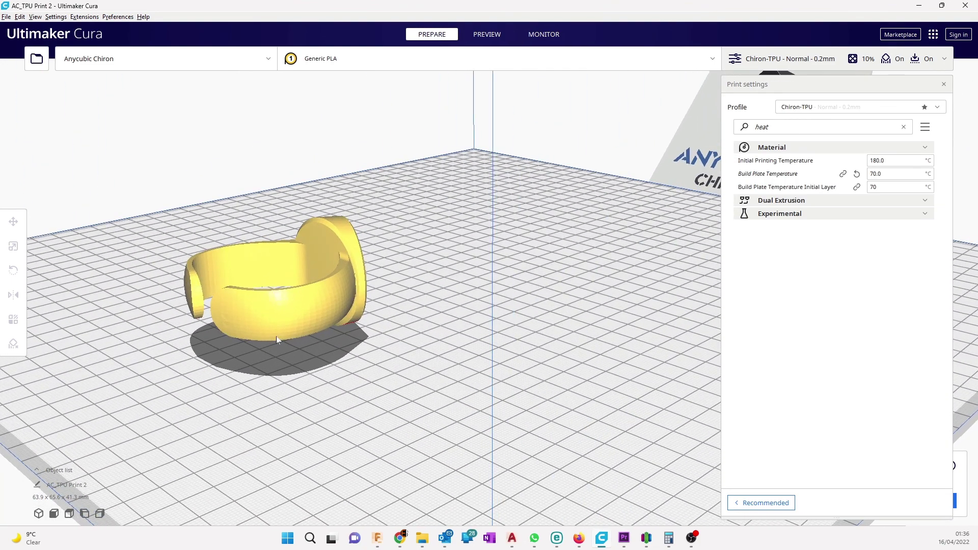
pyautogui.click(760, 503)
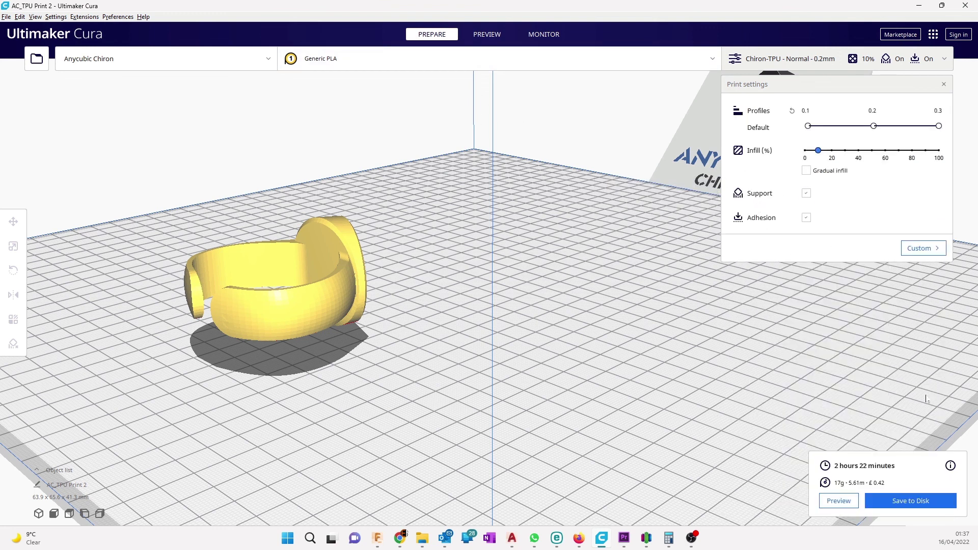
pyautogui.click(924, 247)
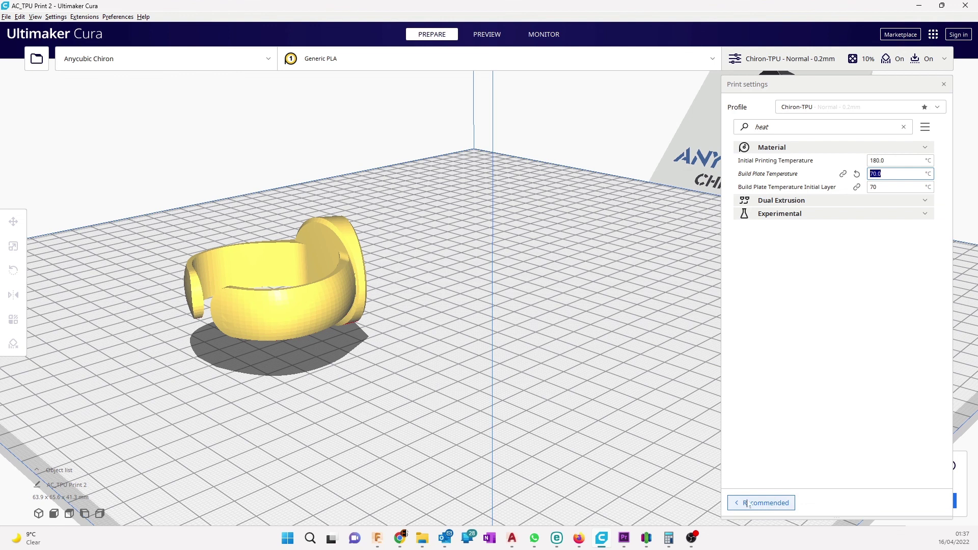
pyautogui.click(766, 504)
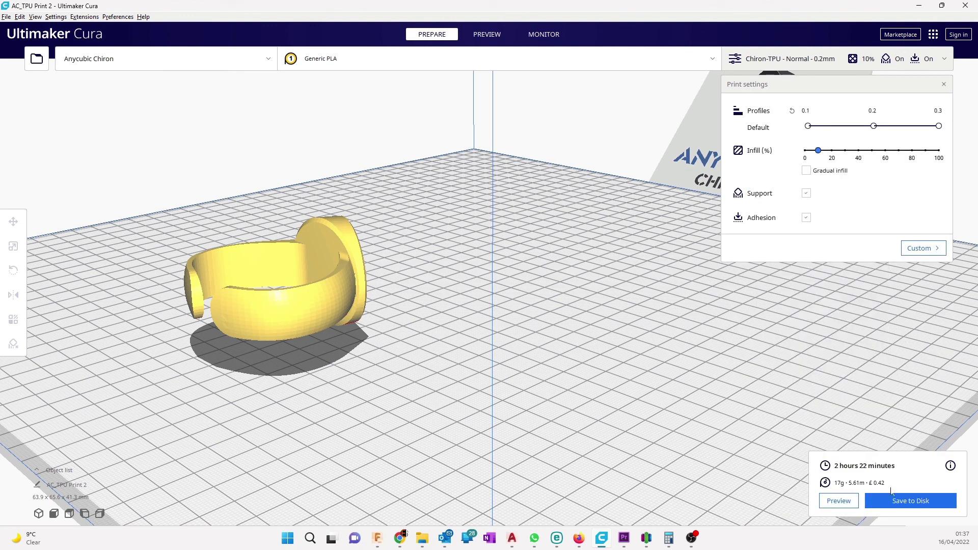
# - Preview the sliced ring's 206 layers, scrub the layer slider, and orbit to see cyan supports
pyautogui.click(836, 502)
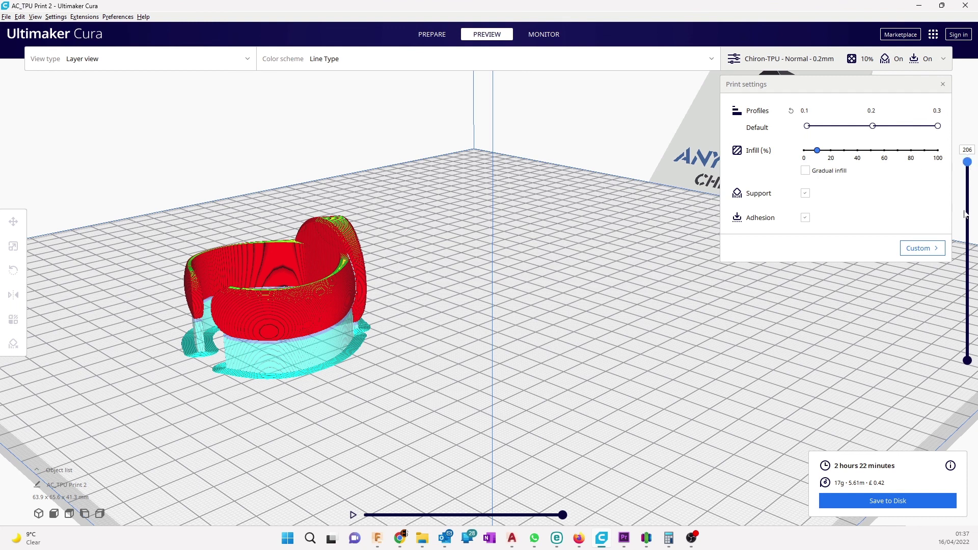
pyautogui.moveTo(965, 214); pyautogui.dragTo(893, 152)
pyautogui.moveTo(463, 370); pyautogui.dragTo(486, 373, button='right')
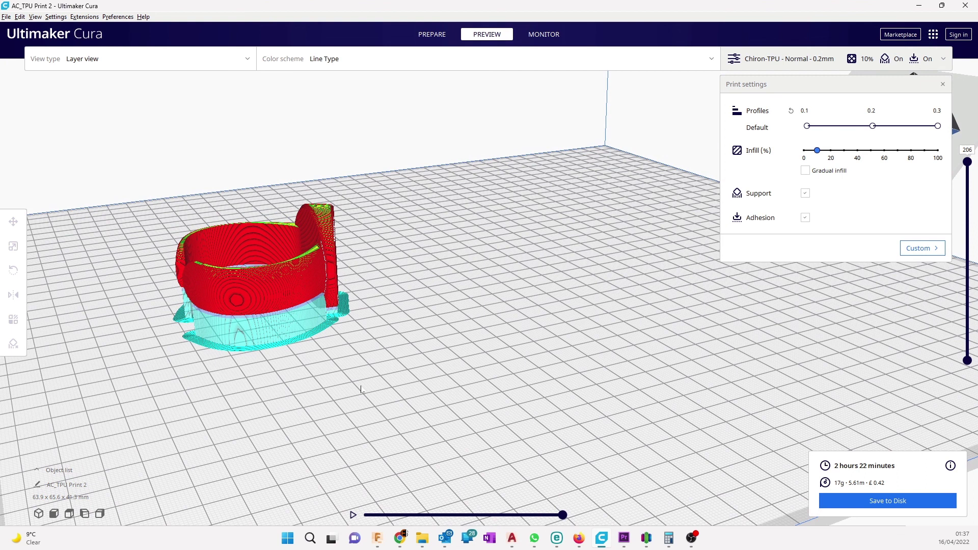